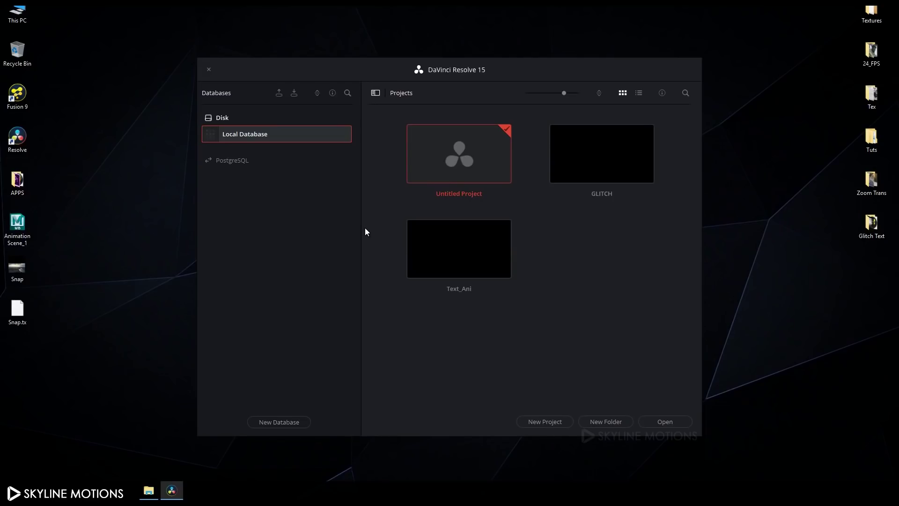
Step: Create a new project named 'TExt Ani'
left_click(548, 421)
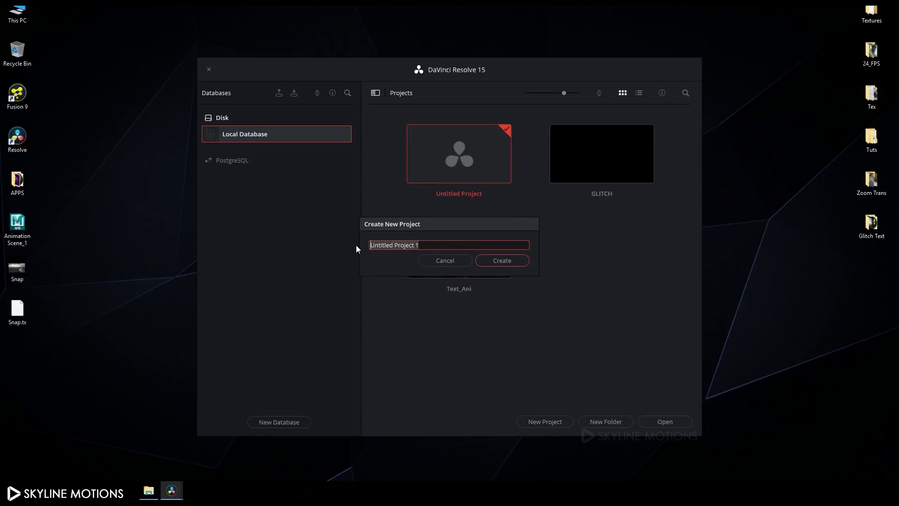
type("TExt Ani")
left_click(514, 262)
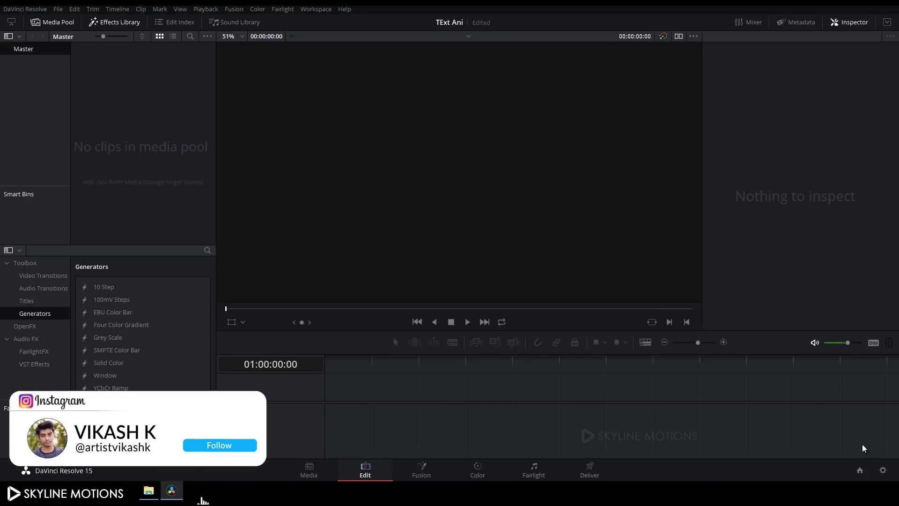
Step: Set the timeline and playback frame rates to 30 fps in Project Settings and save
left_click(883, 469)
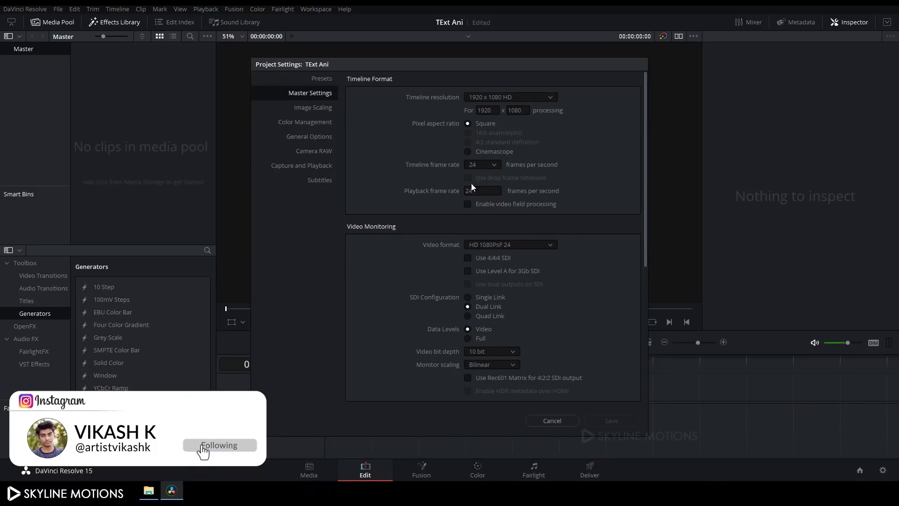
left_click(495, 166)
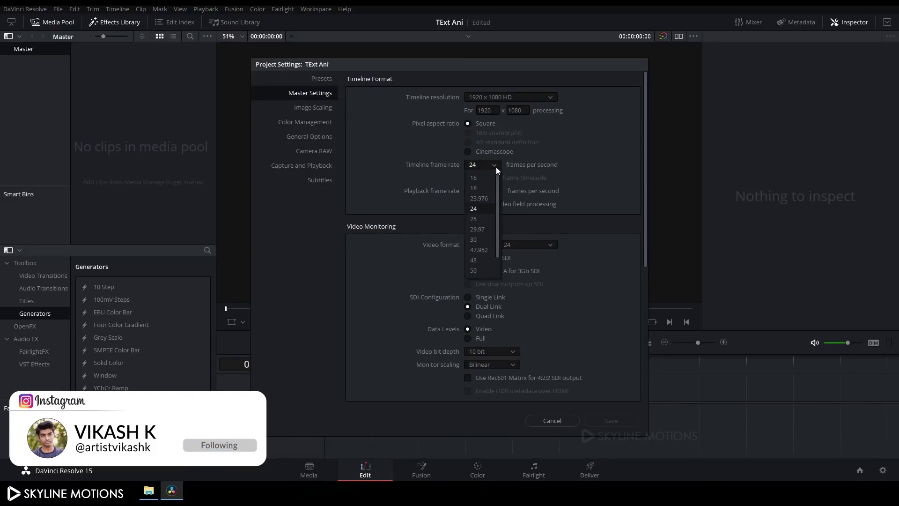
left_click(480, 241)
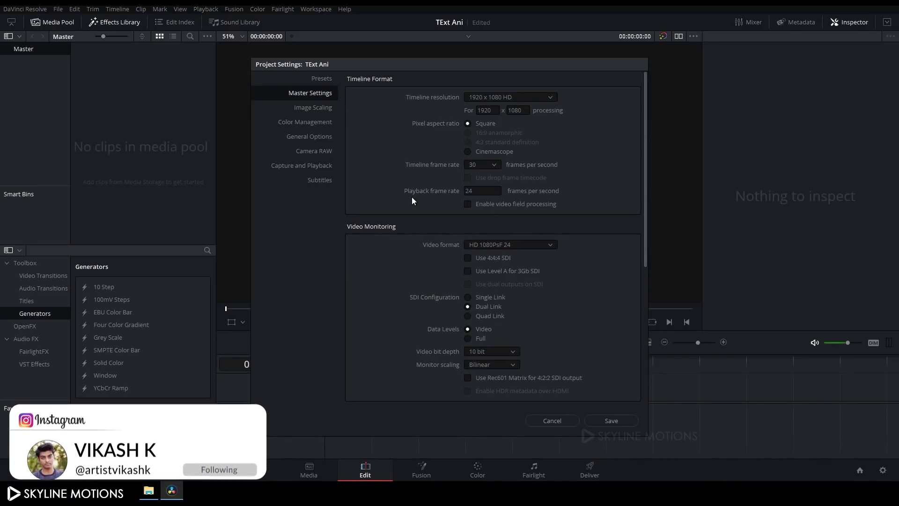
left_click(490, 194)
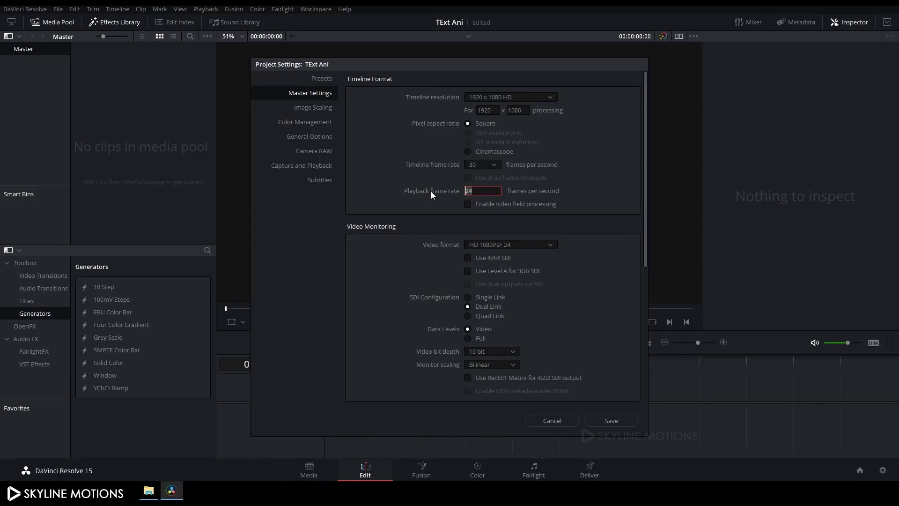
type("30")
scroll(582, 274, "down", 3)
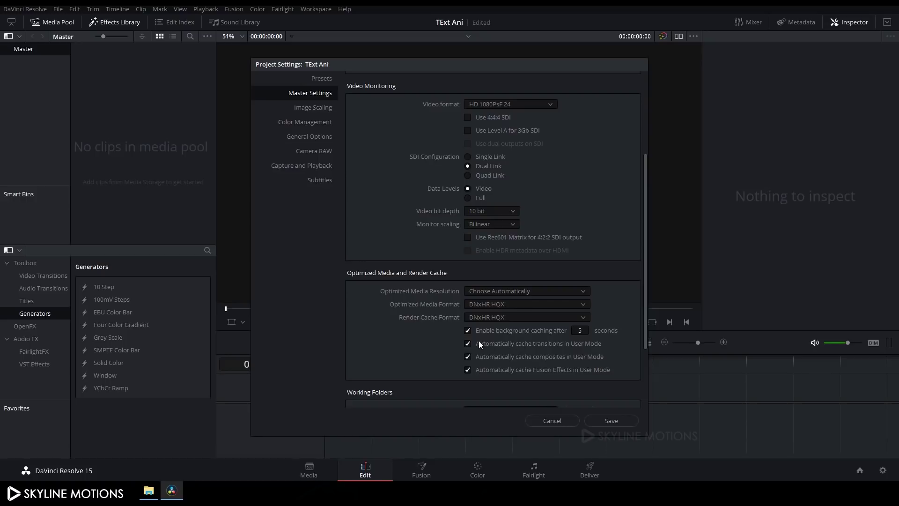
left_click(613, 420)
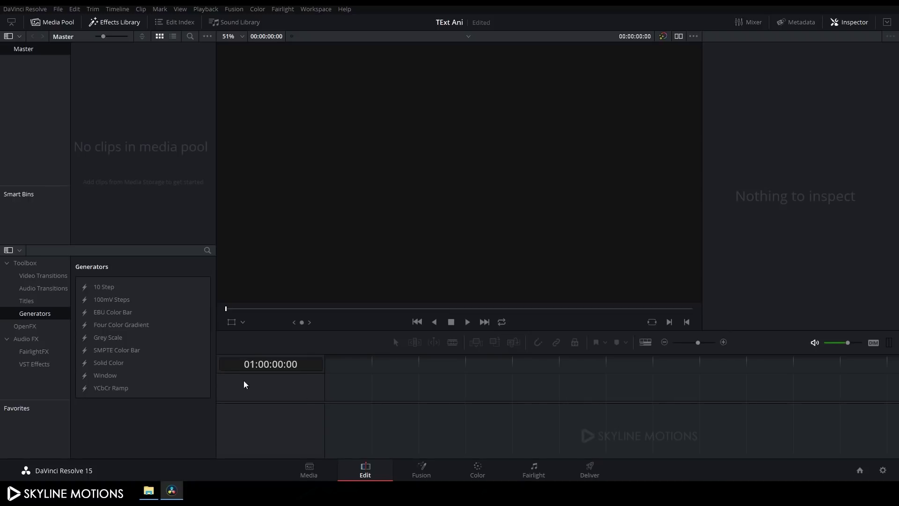
Step: Add a Solid Color generator clip to the timeline and lengthen it by one second
left_click(112, 367)
left_click_drag(104, 362, 326, 401)
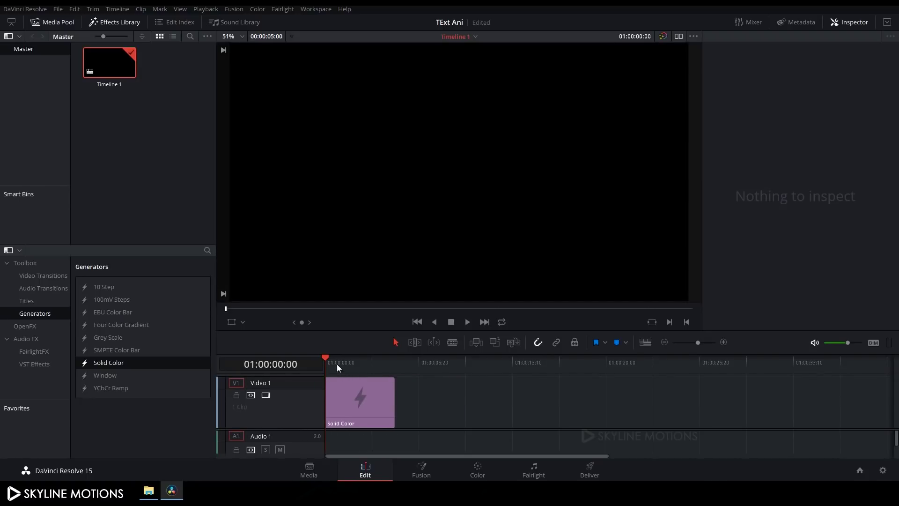
left_click_drag(324, 352, 411, 361)
left_click_drag(394, 398, 402, 398)
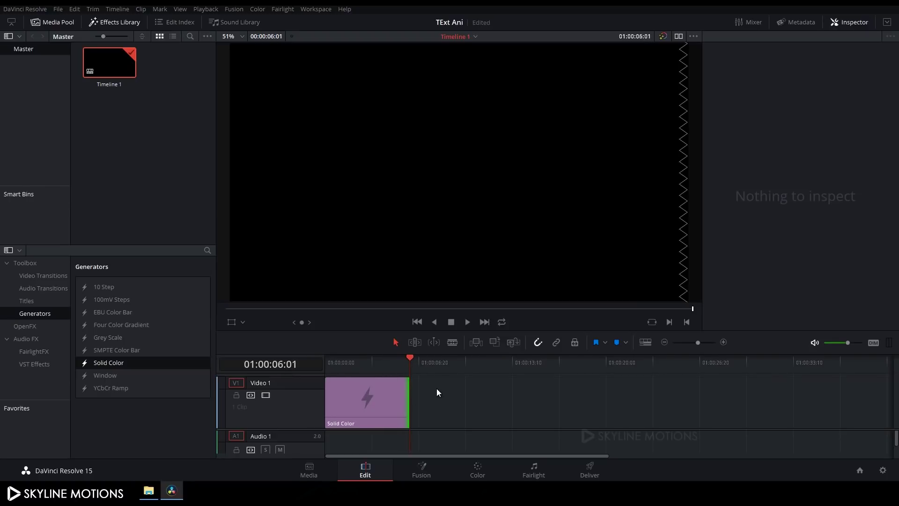
Step: Convert the Solid Color clip into a compound clip named 'TEXT'
right_click(368, 401)
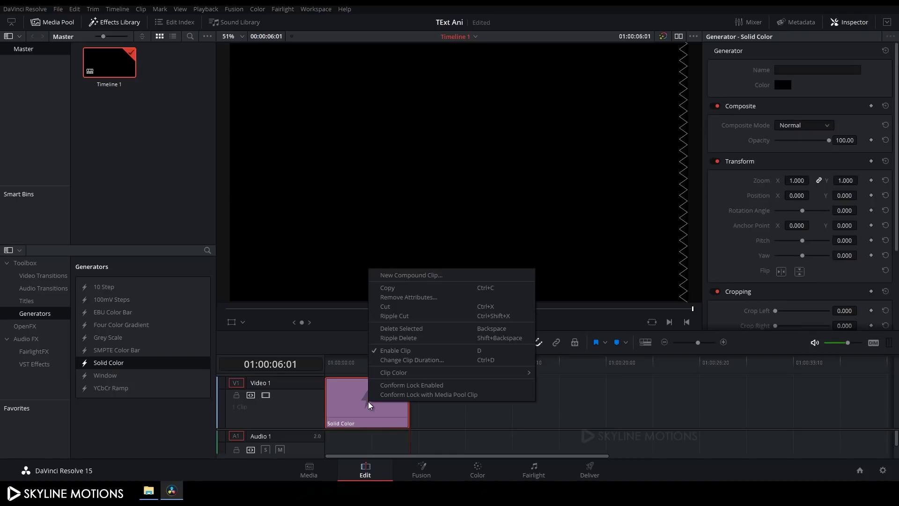
left_click(395, 277)
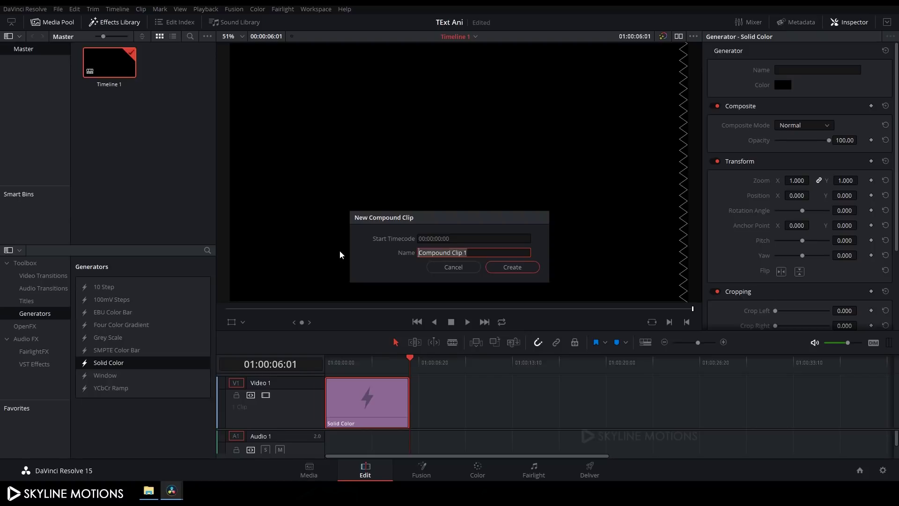
type("TEXT")
left_click(532, 271)
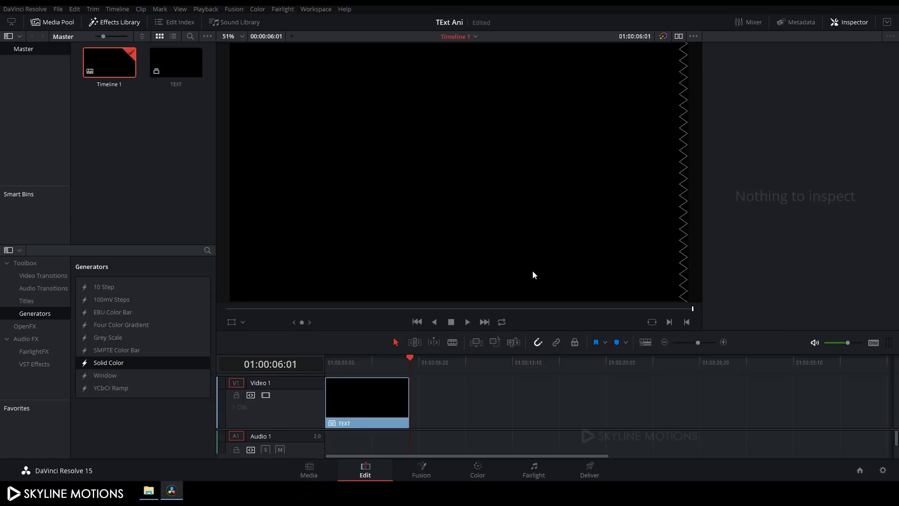
left_click_drag(410, 357, 375, 358)
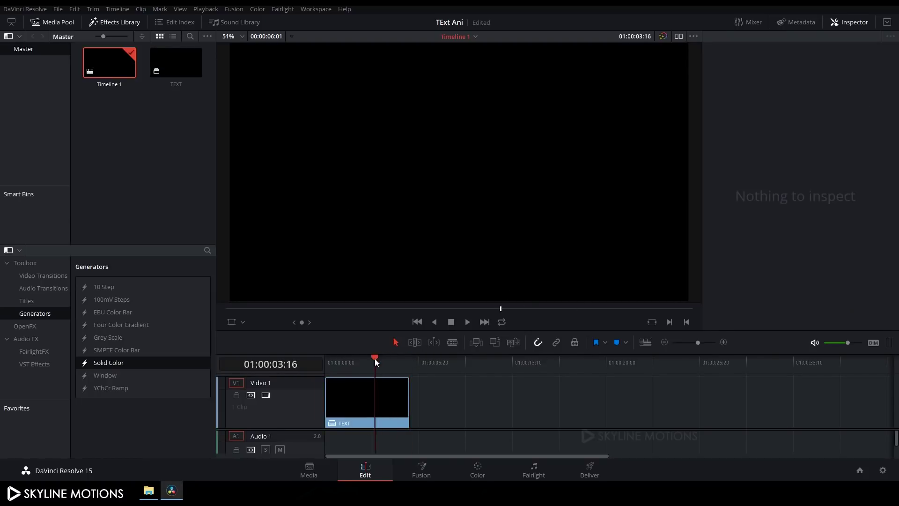
Step: Open the TEXT clip on the Fusion page and arrange its nodes to the grid
left_click(424, 474)
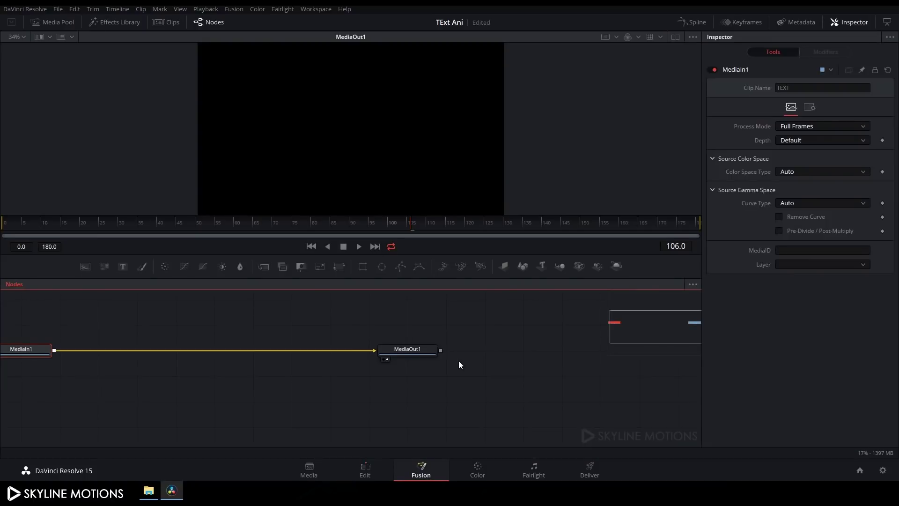
left_click_drag(230, 384, 296, 390)
right_click(304, 386)
mouse_move(313, 264)
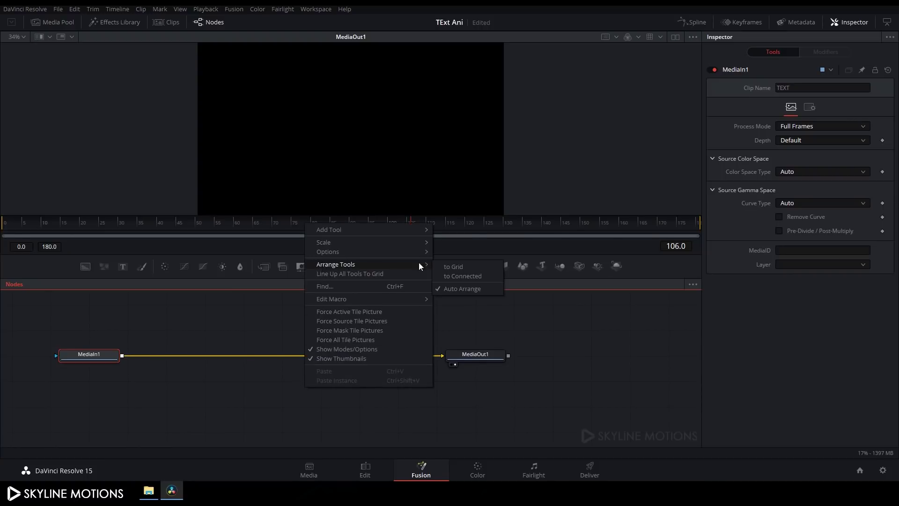
left_click(447, 266)
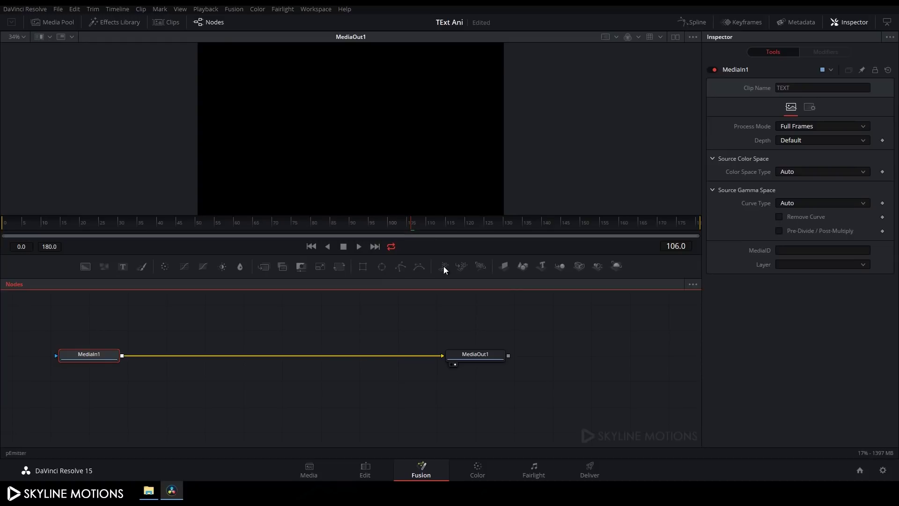
Step: Delete the MediaIn1 node and move MediaOut1 further right
left_click_drag(317, 341, 379, 346)
left_click_drag(113, 336, 247, 407)
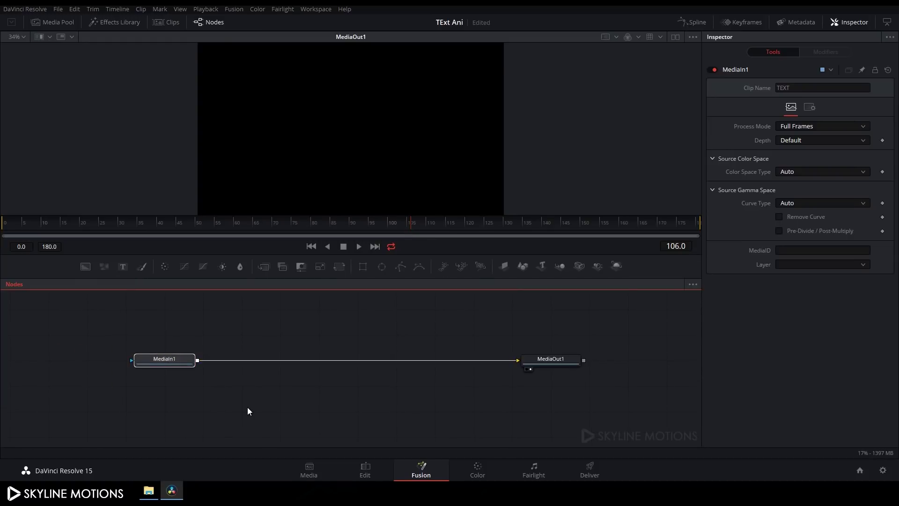
key("Delete")
left_click_drag(545, 368, 646, 369)
left_click(504, 396)
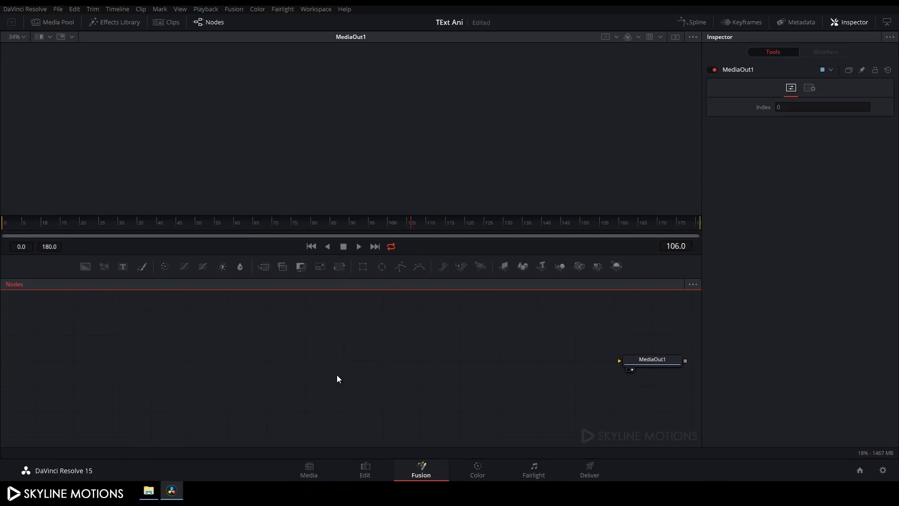
Step: Add a Text1 node left of MediaOut1 and show it in the viewer
left_click(123, 267)
left_click_drag(343, 384, 187, 359)
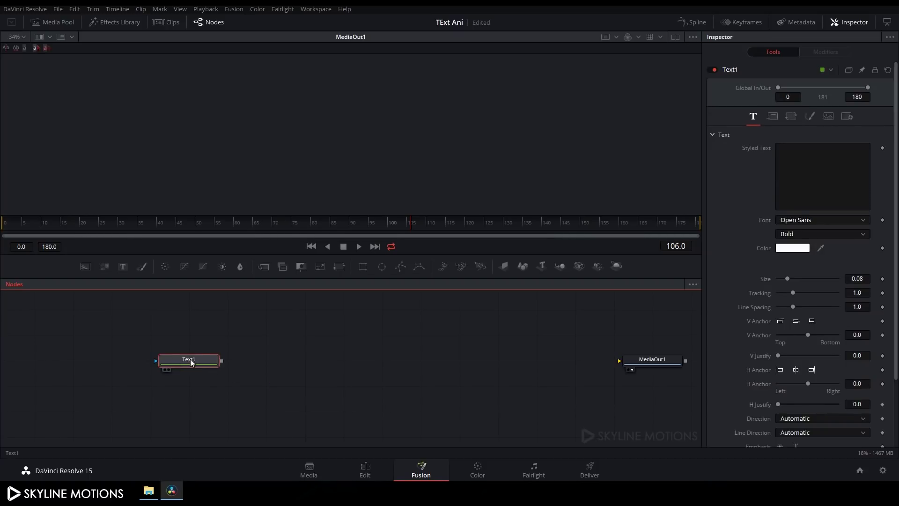
key("1")
left_click(263, 356)
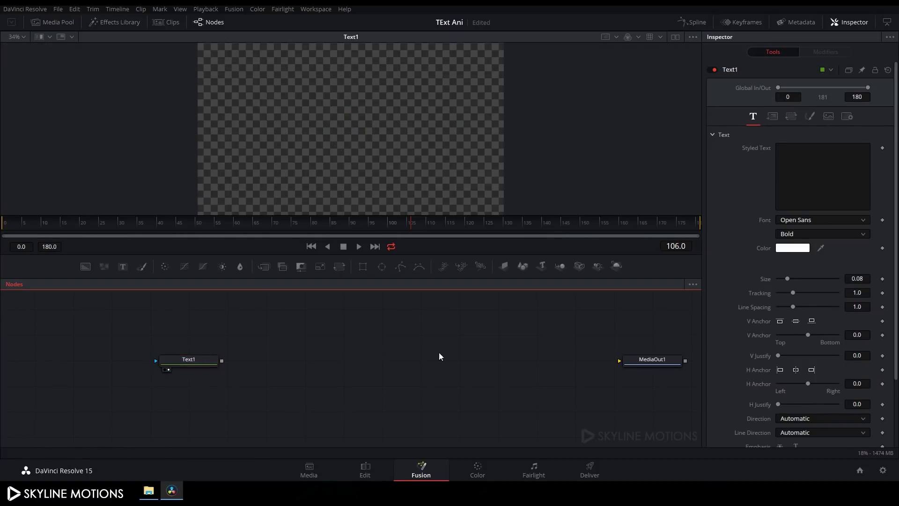
left_click(194, 363)
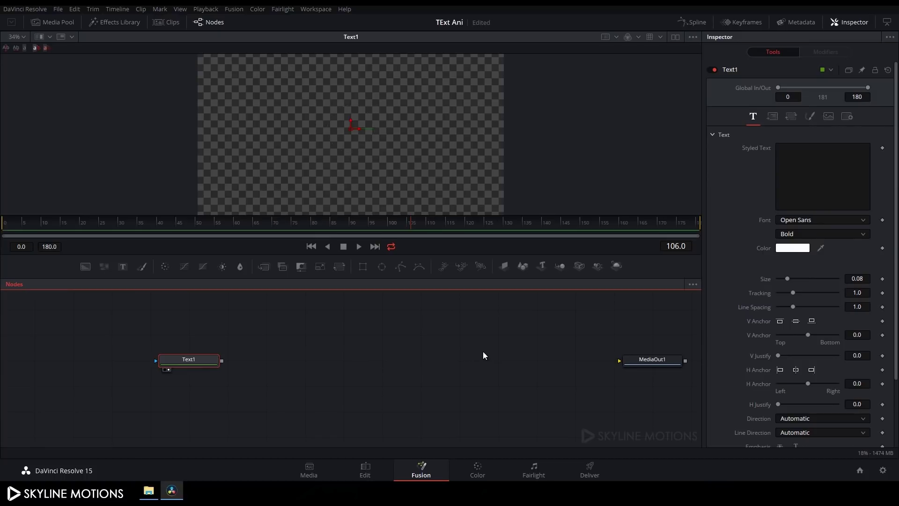
Step: Enter the six-line text CREATE / GLITCH / TEXT / ANIMATION / IN DAVINCI / RESOLVE 15
left_click(787, 150)
type("CREATE")
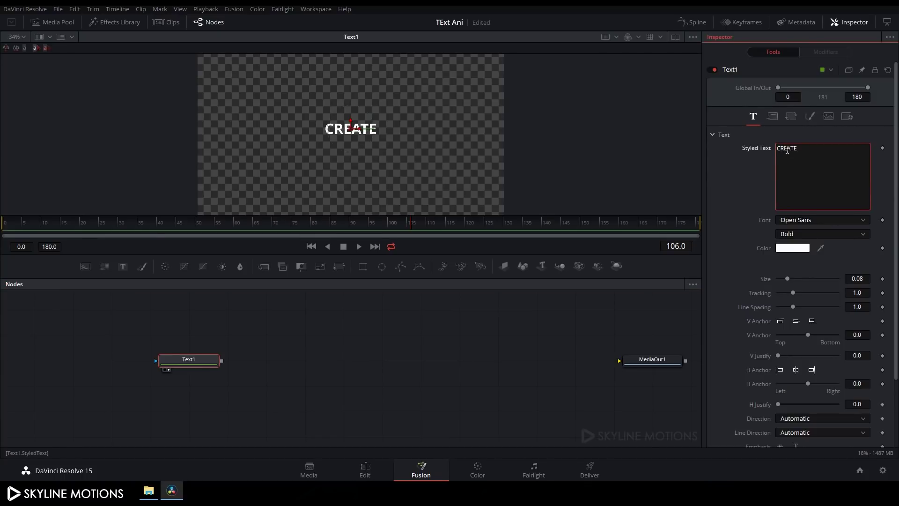
key("Return")
type("GLITCH")
key("Return")
type("TEXT")
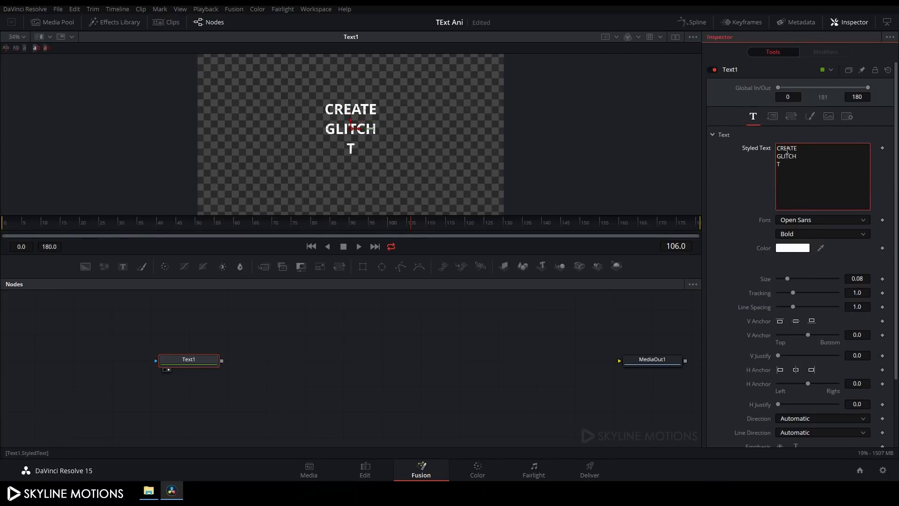
key("Return")
type("ANIMATION")
key("Return")
type("IN")
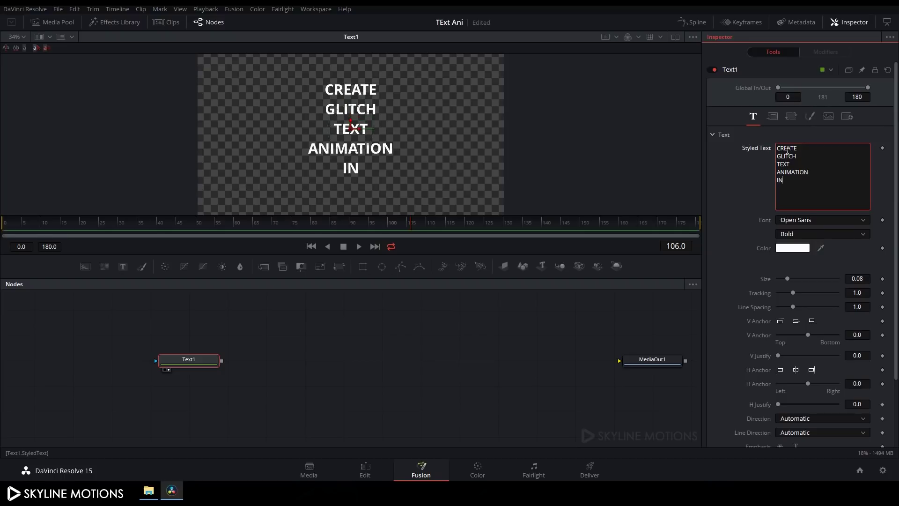
type(" DAVINCI")
key("Return")
type("RESOLVE 15")
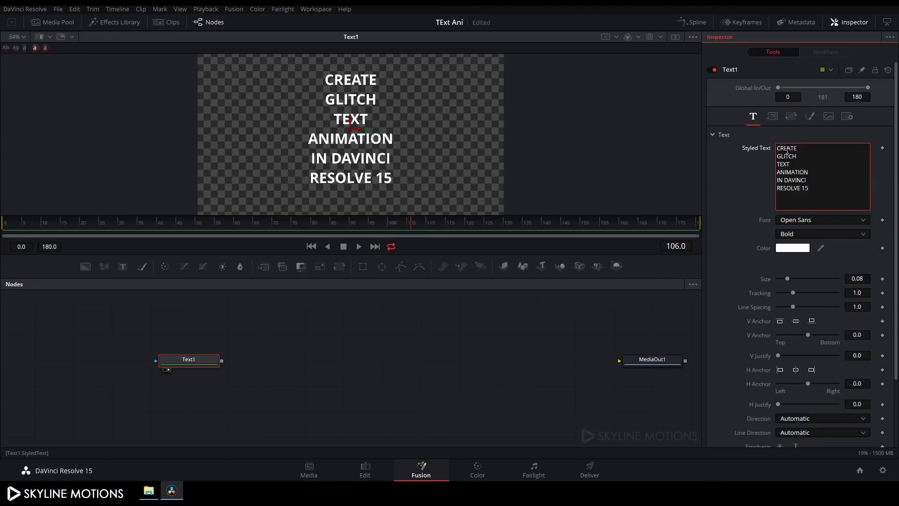
Step: Set the Text1 font to Century Gothic
left_click(805, 220)
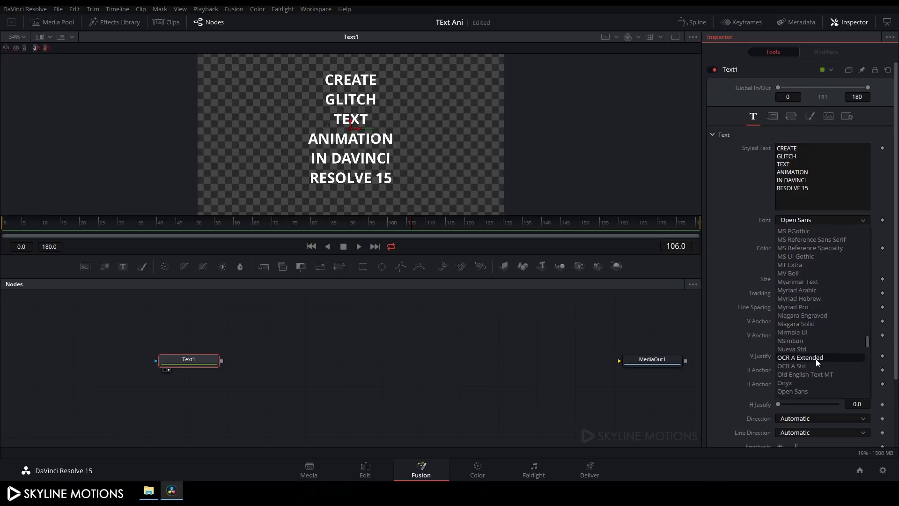
scroll(803, 333, "up", 15)
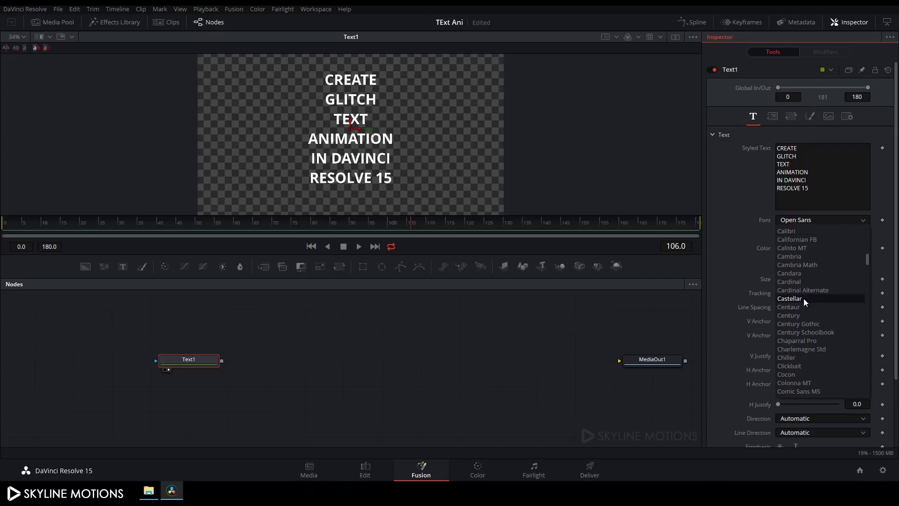
left_click(800, 324)
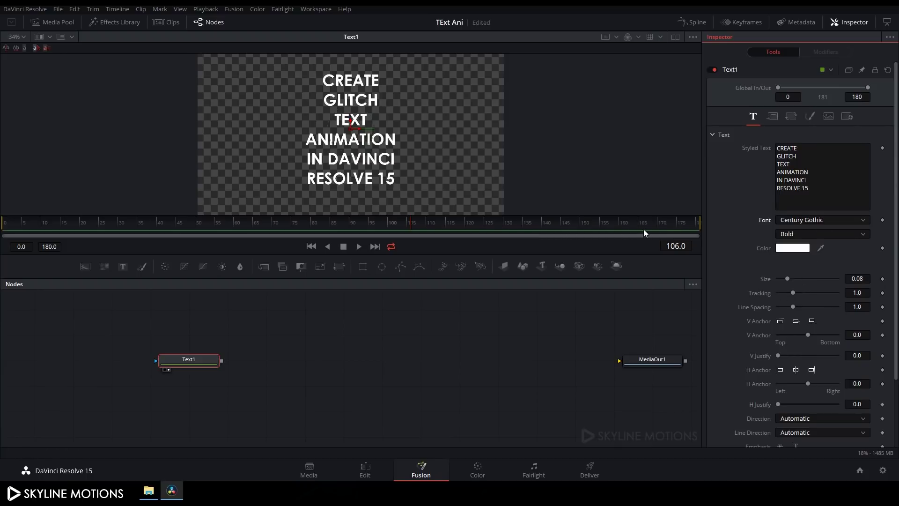
Step: Set the Text1 size to 0.2
left_click_drag(789, 280, 844, 278)
type("0")
key("Tab")
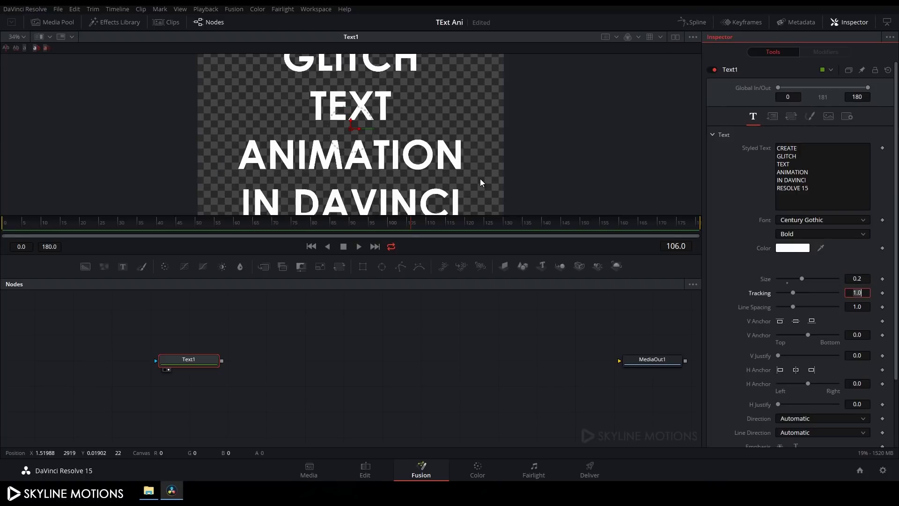
Step: Turn on the viewer's safe-area and centre guides
right_click(451, 113)
mouse_move(476, 140)
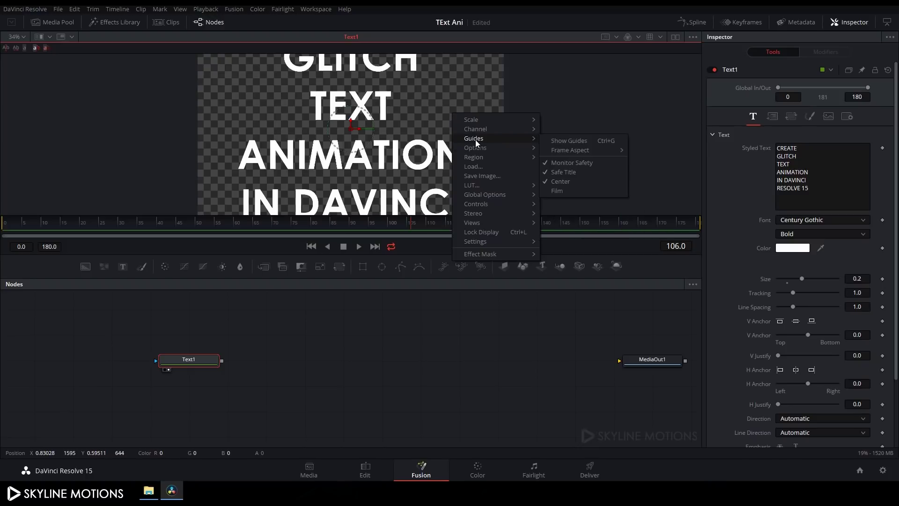
left_click(555, 140)
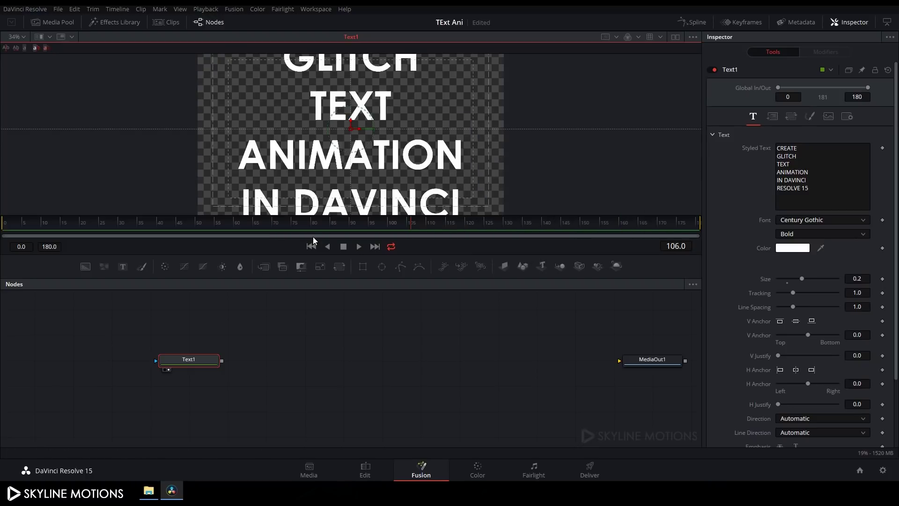
Step: Lower the text to Center Y -0.21138 so CREATE GLITCH is centred, then go to frame 30
left_click_drag(333, 256, 330, 313)
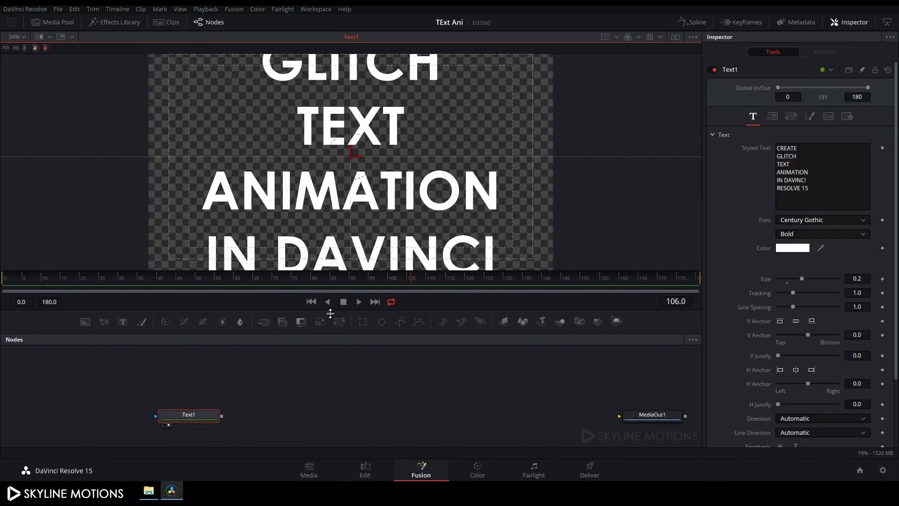
left_click_drag(192, 416, 127, 400)
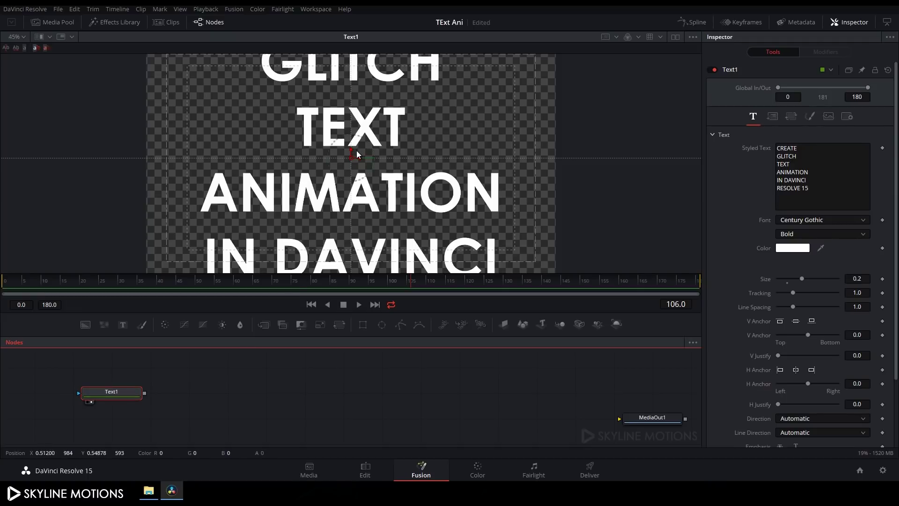
left_click_drag(352, 151, 360, 313)
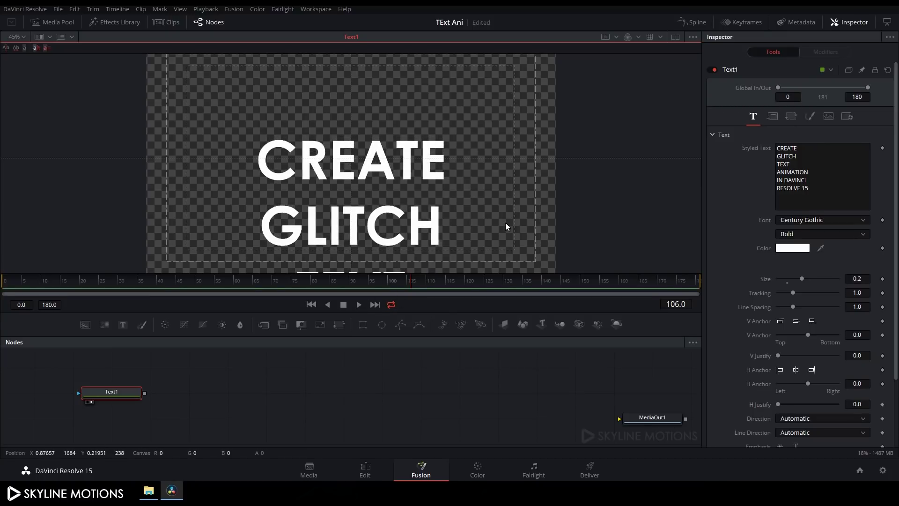
left_click_drag(505, 223, 499, 168)
left_click(343, 261)
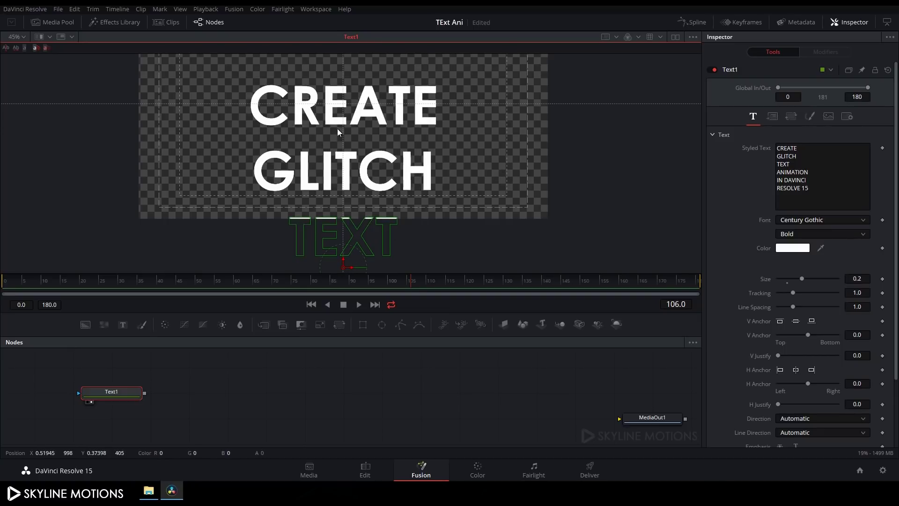
left_click_drag(57, 287, 117, 290)
Step: Animate Text1's Center and raise the text at frame 31 so TEXT enters the frame
left_click(772, 118)
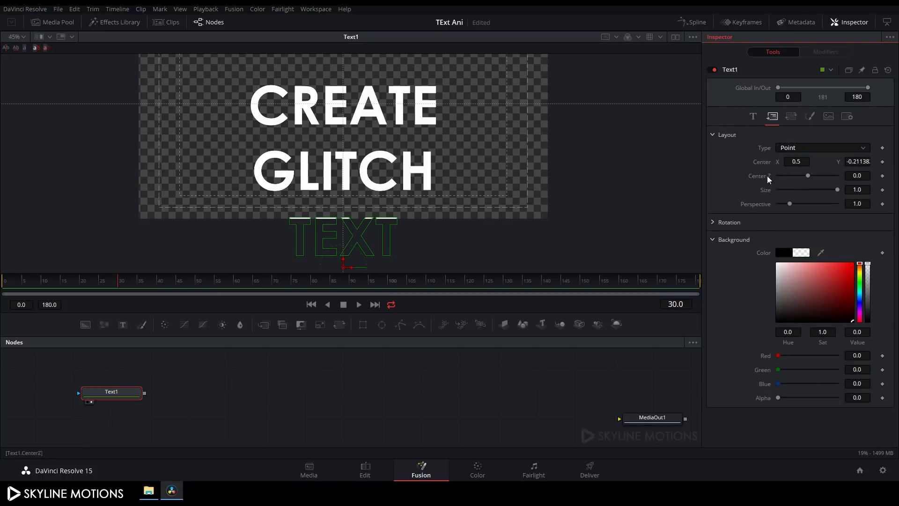
right_click(759, 166)
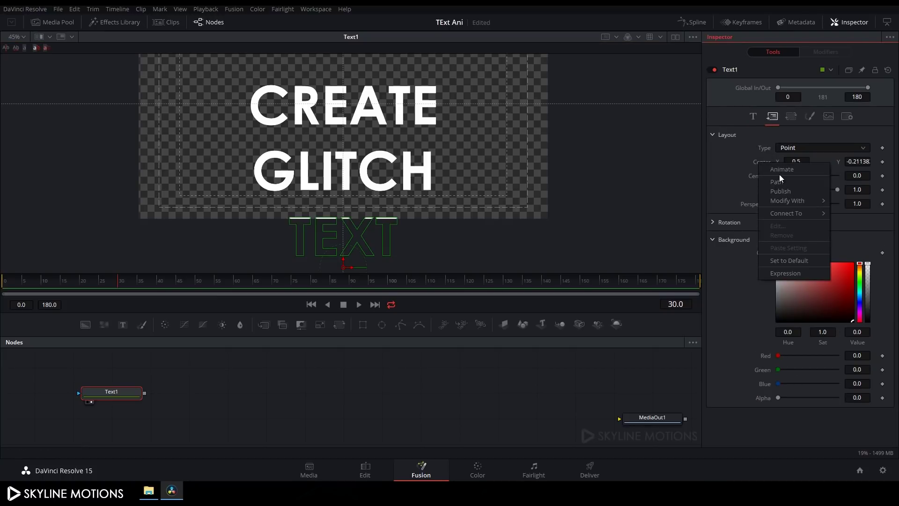
left_click(778, 169)
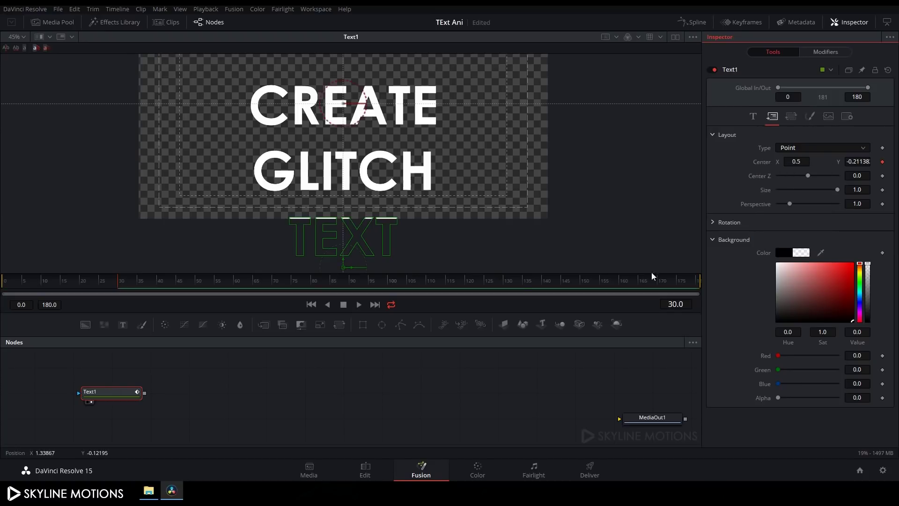
left_click_drag(120, 282, 123, 284)
left_click_drag(343, 261, 345, 196)
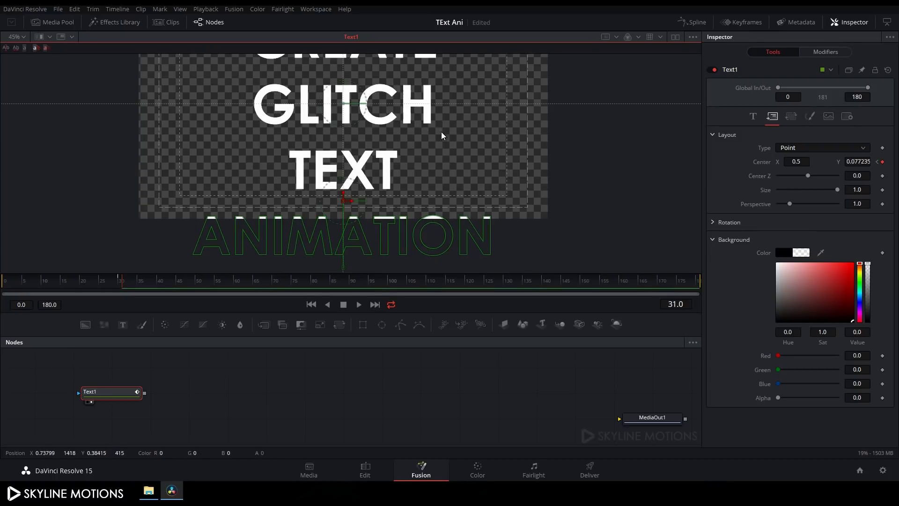
Step: Add Center keyframes at frames 61, 90 and 91, stepping the text up until ANIMATION is centred
left_click_drag(147, 280, 235, 285)
right_click(768, 161)
left_click(780, 168)
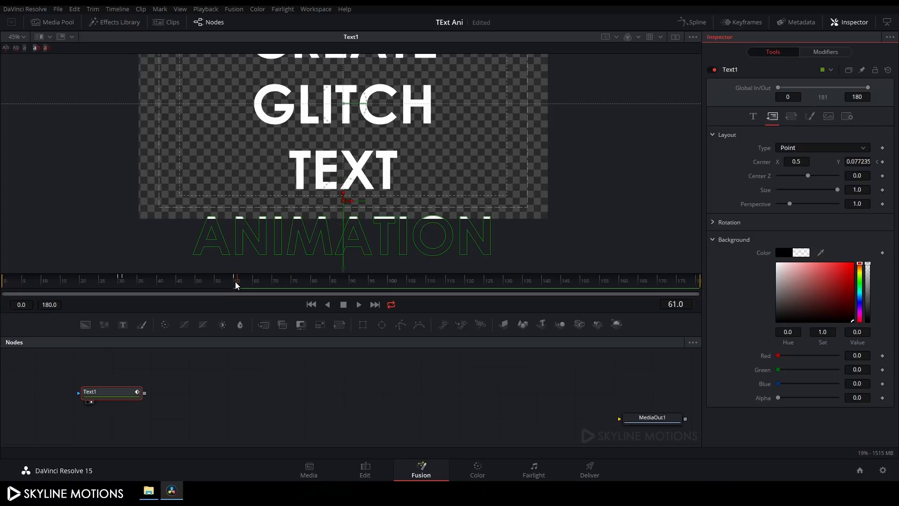
left_click_drag(345, 194, 343, 130)
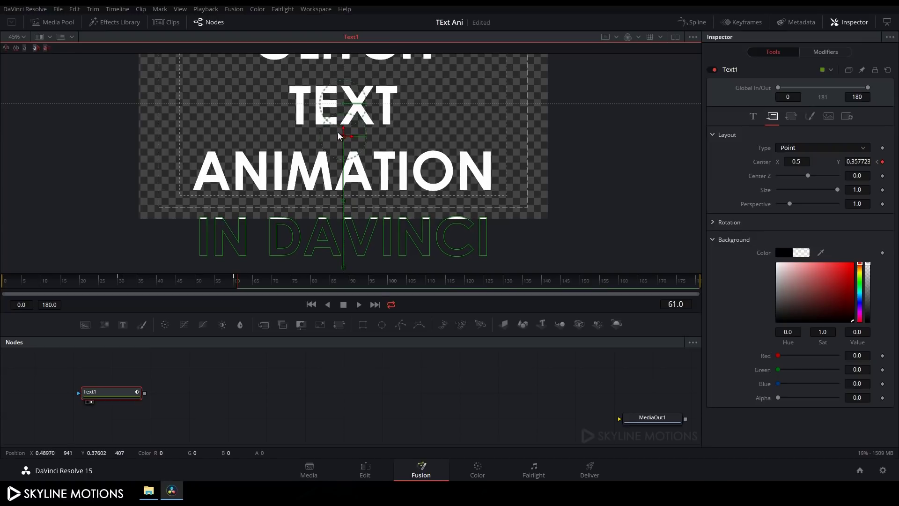
left_click_drag(247, 284, 353, 284)
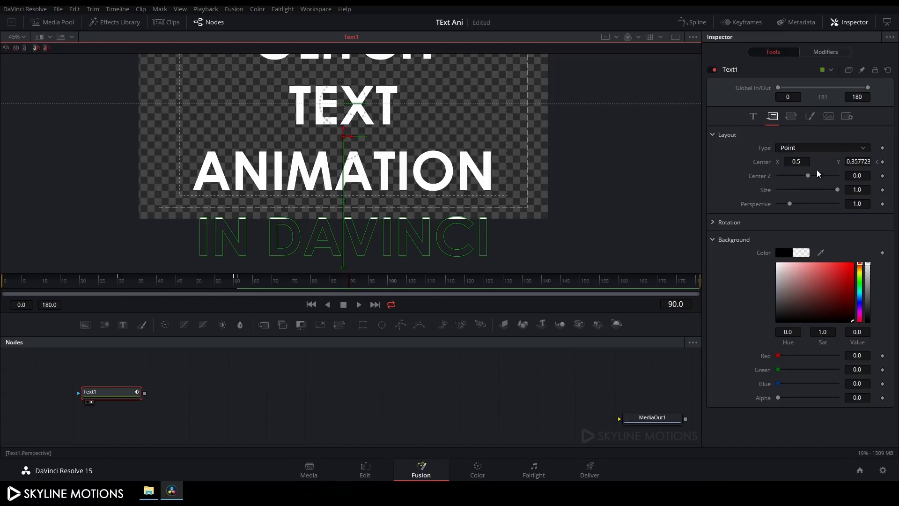
right_click(759, 161)
left_click(775, 168)
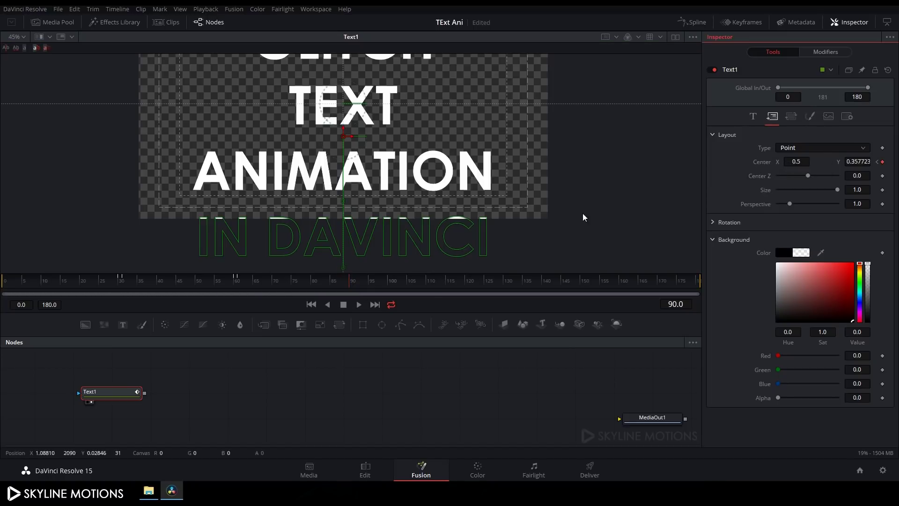
left_click(355, 284)
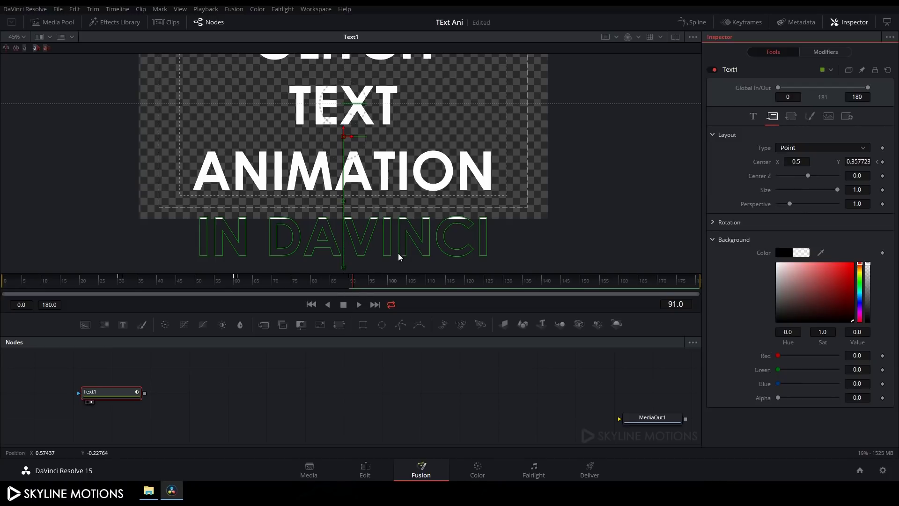
left_click_drag(346, 128, 350, 62)
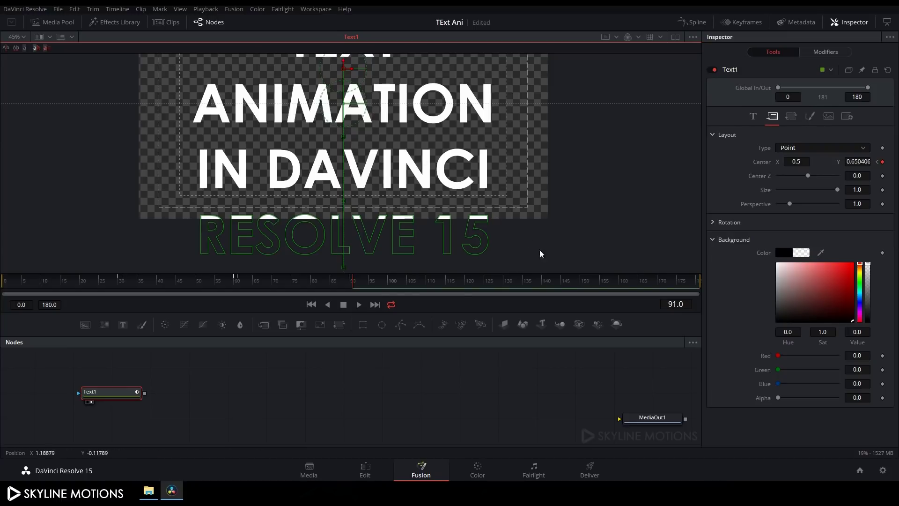
Step: Keyframe frame 121 and raise the text so RESOLVE 15 enters the frame
left_click_drag(373, 281, 460, 288)
right_click(761, 162)
left_click(769, 168)
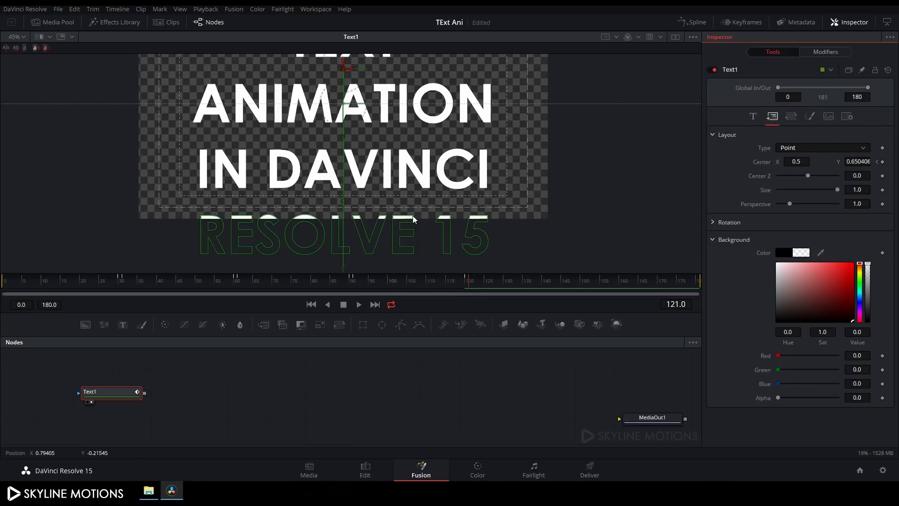
left_click_drag(346, 64, 347, 2)
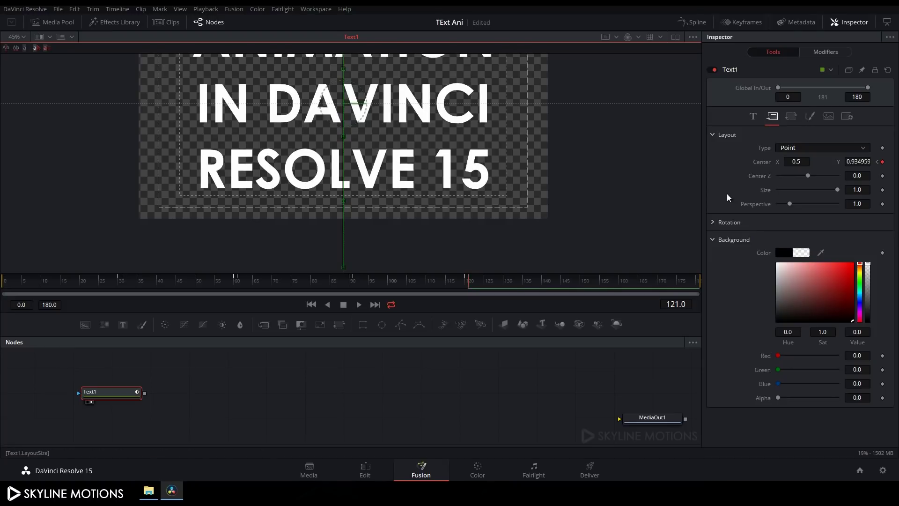
Step: Hold the position at frame 150, raise the text one more line at 151, then play from the start
left_click_drag(541, 282, 577, 284)
right_click(768, 167)
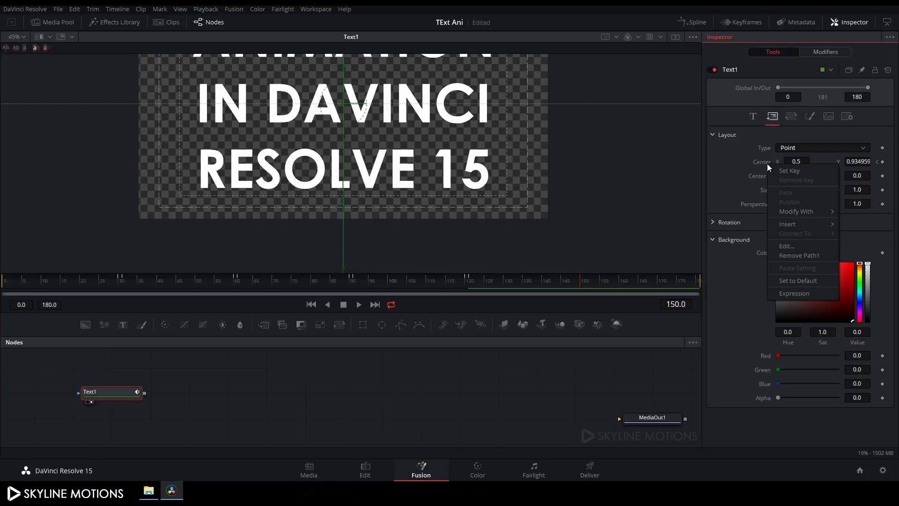
left_click(779, 172)
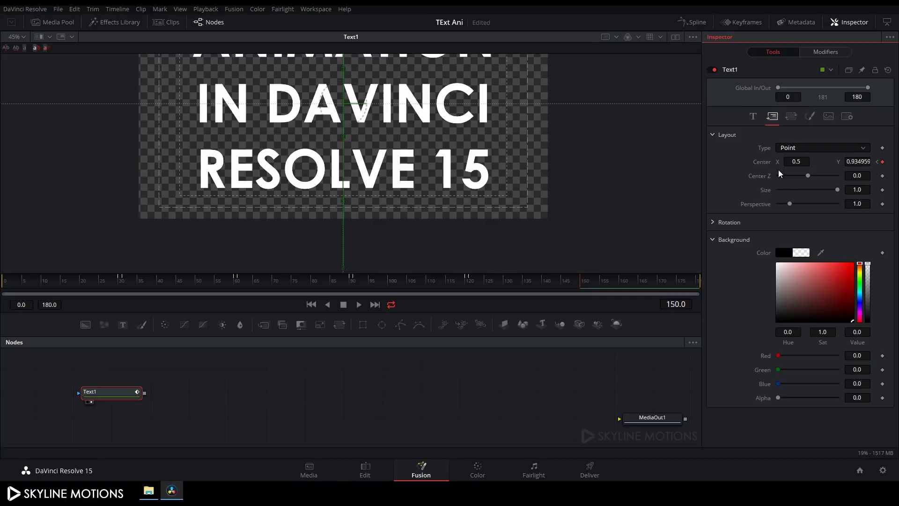
left_click(586, 284)
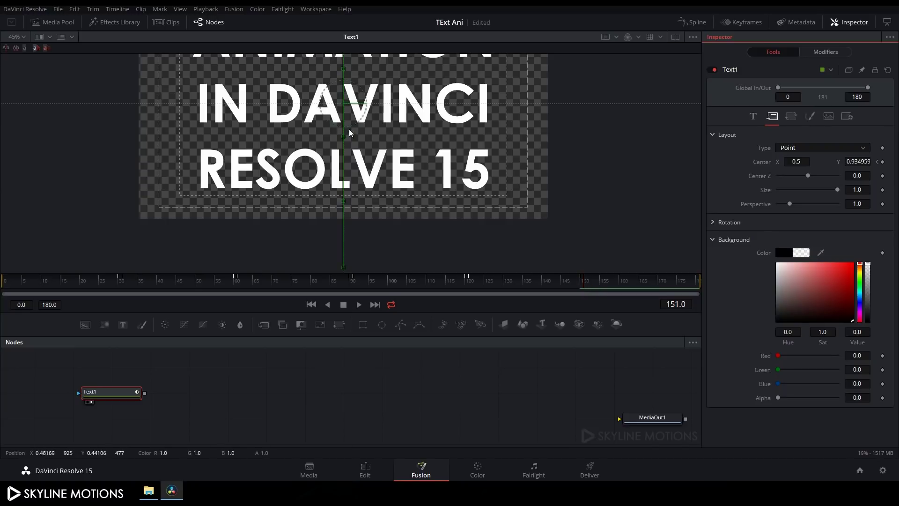
left_click_drag(614, 160, 601, 208)
scroll(577, 151, "up", 2)
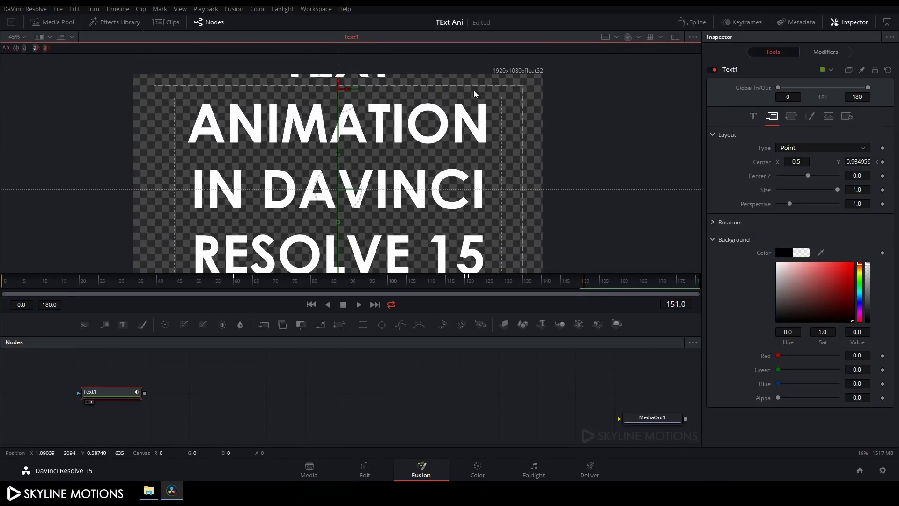
left_click_drag(338, 81, 338, 18)
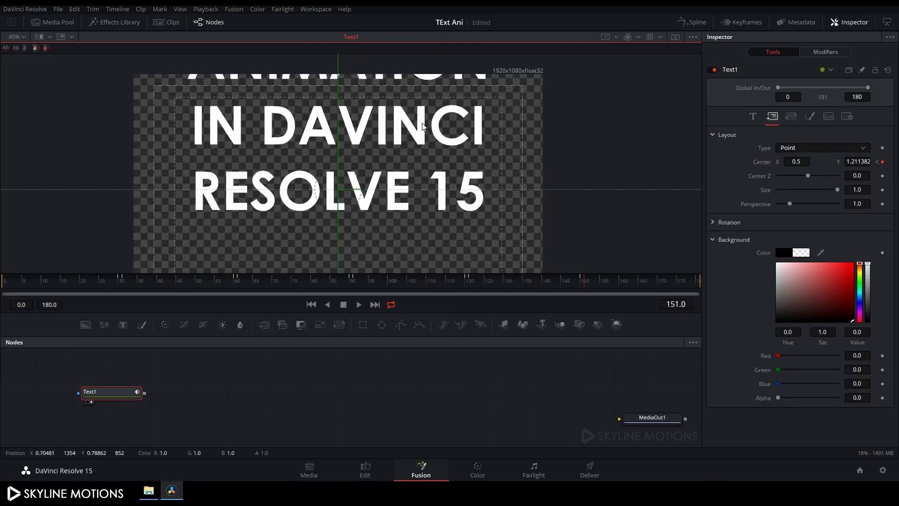
left_click(311, 305)
left_click(359, 304)
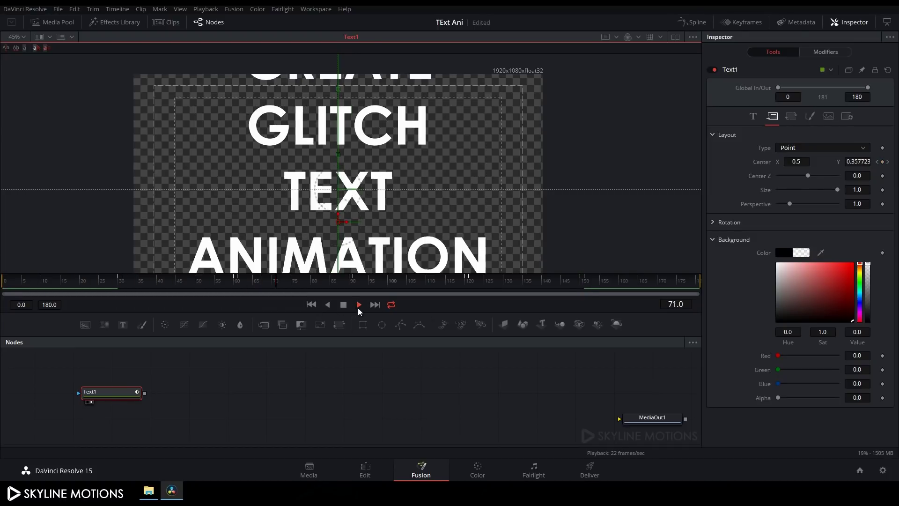
Step: Stop the preview, fit the frame in the viewer, and add a black Background1 node beside Text1
left_click(345, 305)
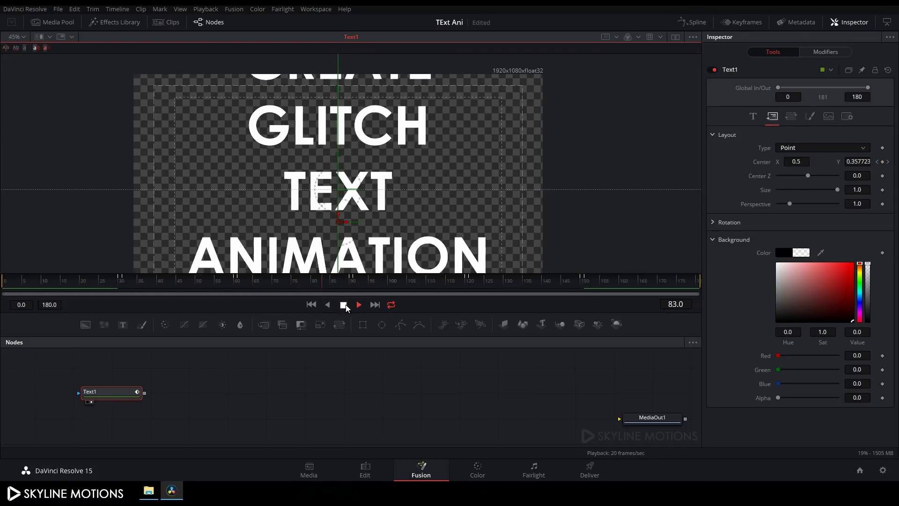
left_click(21, 36)
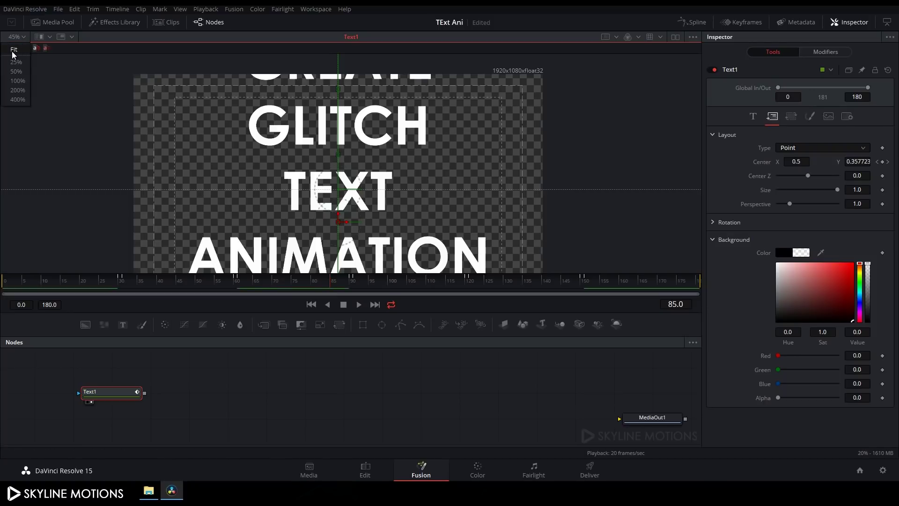
left_click(19, 49)
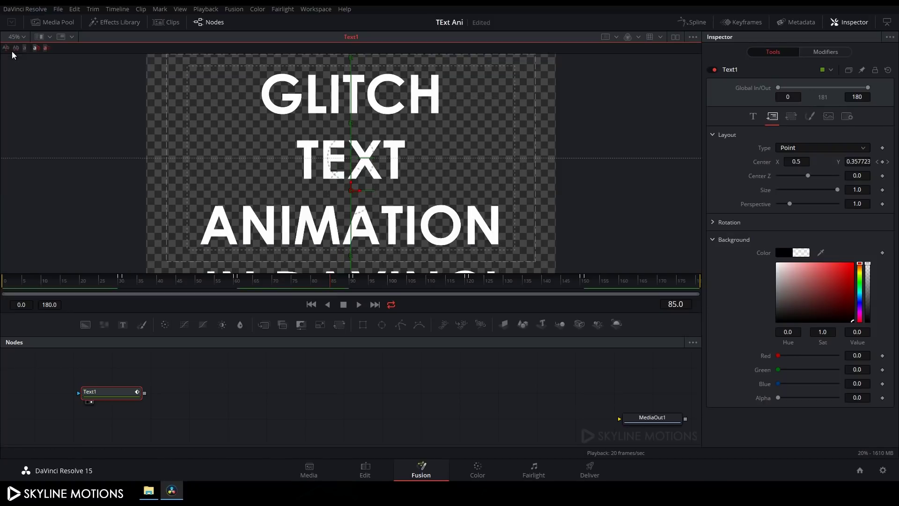
left_click(228, 393)
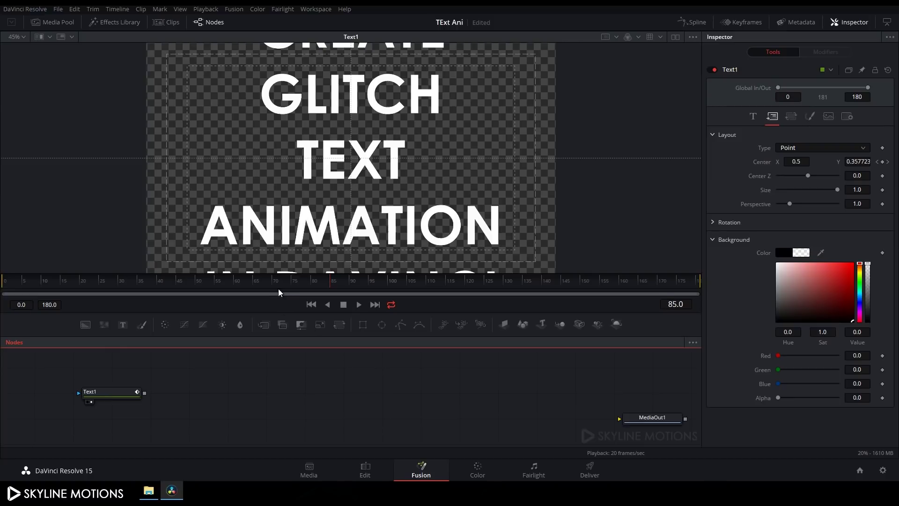
left_click_drag(274, 312, 274, 275)
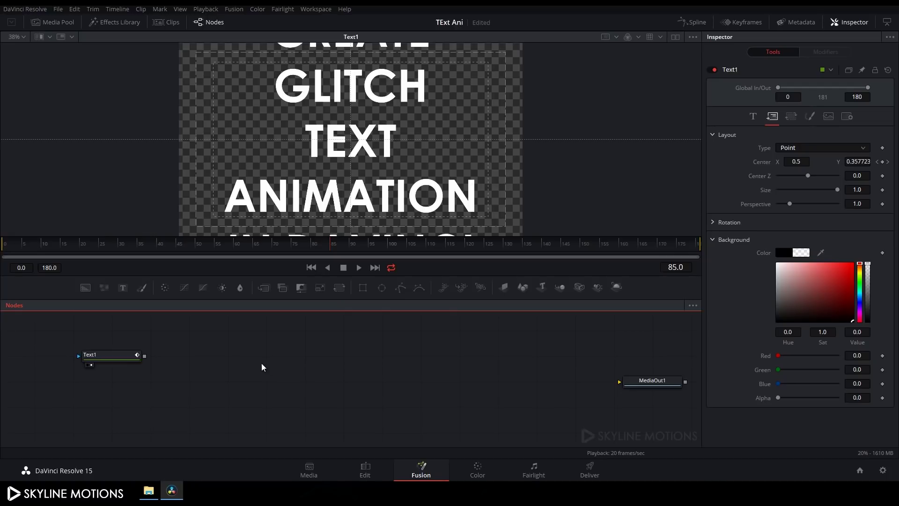
left_click(86, 289)
Step: Rename the Background1 node to 'Matte'
left_click_drag(119, 357, 119, 383)
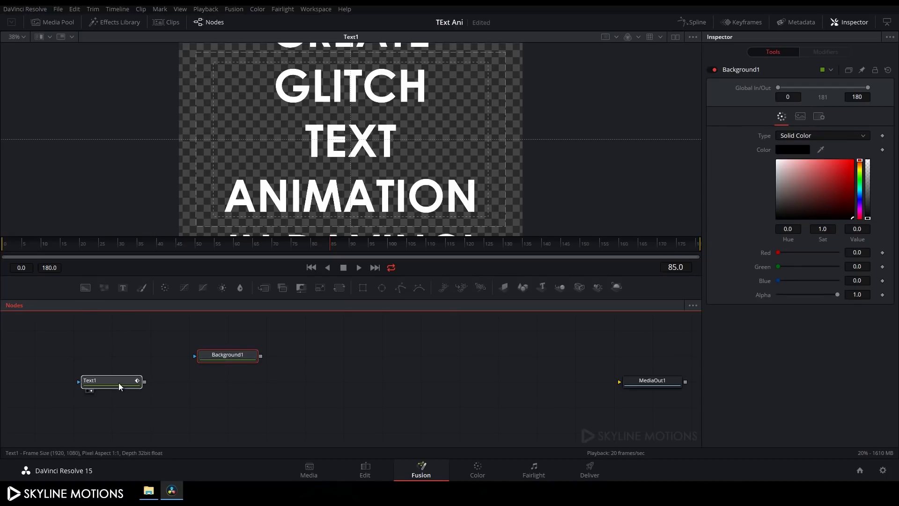
left_click(222, 356)
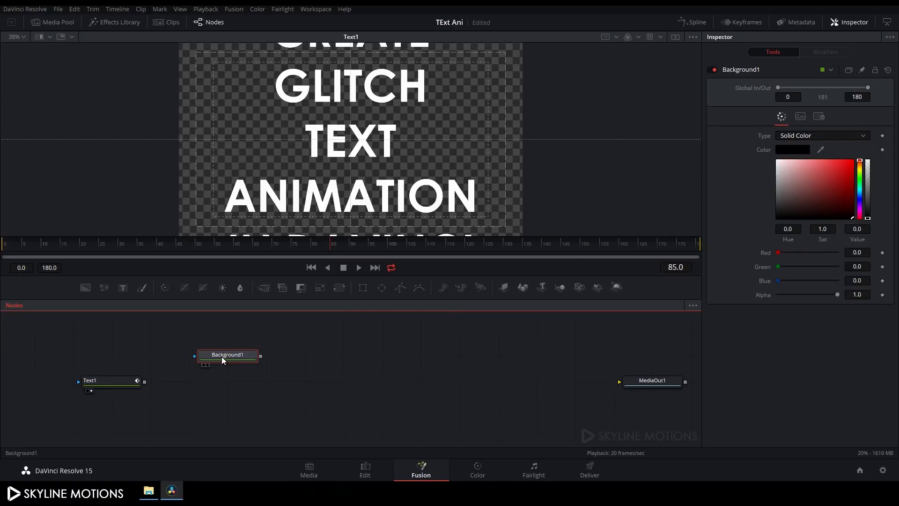
key("F2")
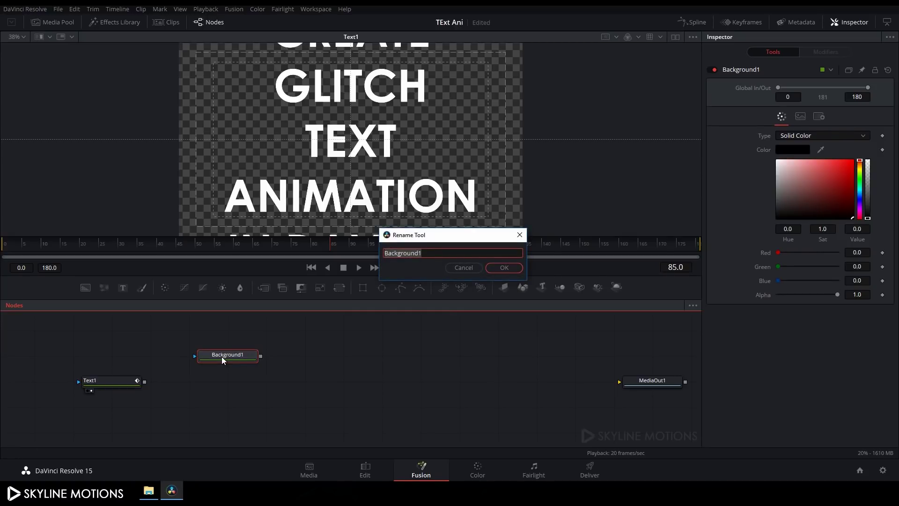
type("Matte")
key("Return")
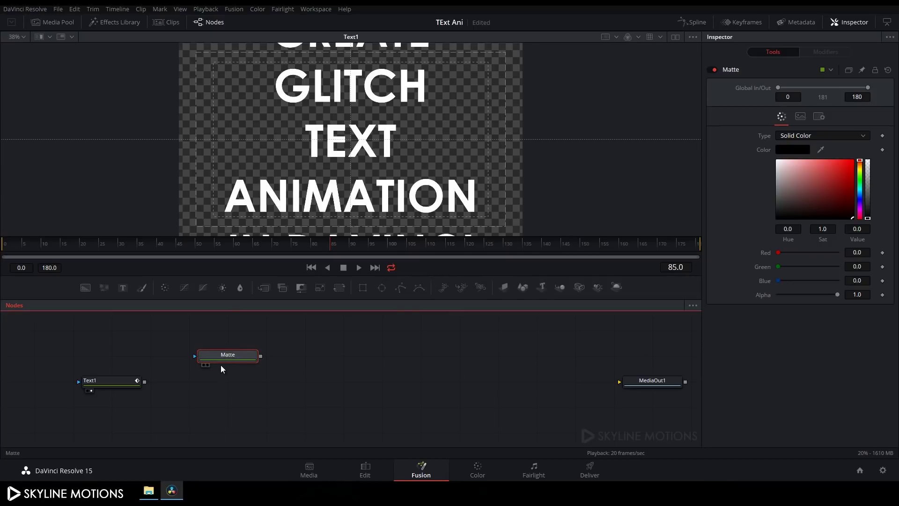
Step: Attach a Rectangle1 mask to Matte, placed to its left in the graph
left_click(361, 289)
left_click_drag(236, 337, 126, 360)
left_click(127, 358)
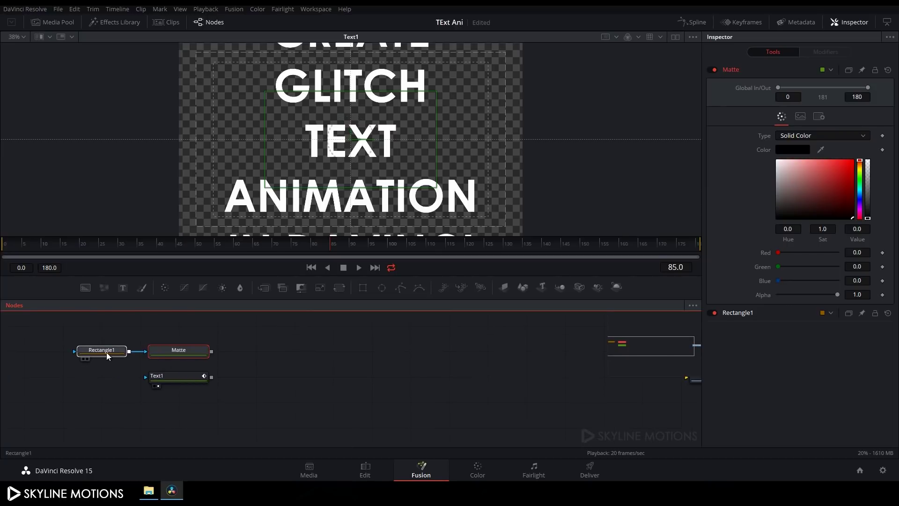
left_click(115, 351)
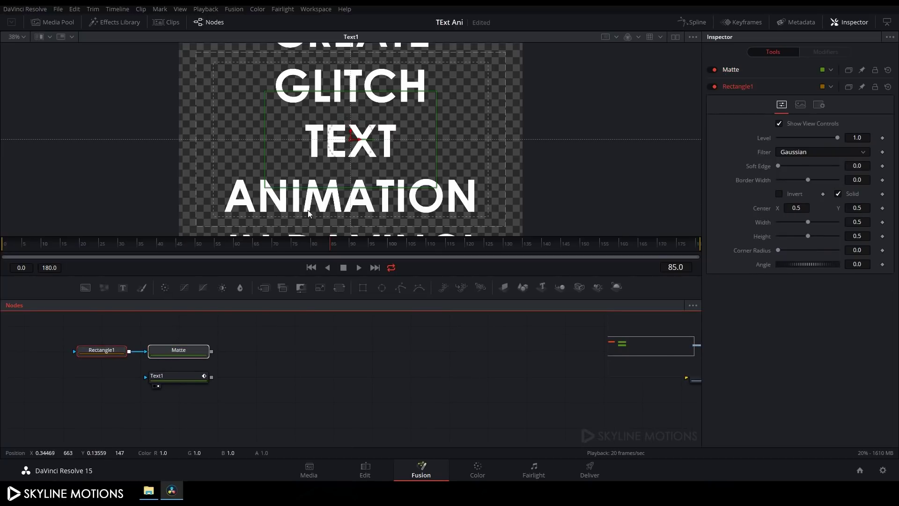
Step: Shape the rectangle into a full-width band around TEXT (width 1.006812, height 0.185247, Center Y 0.491535)
left_click_drag(365, 187, 367, 158)
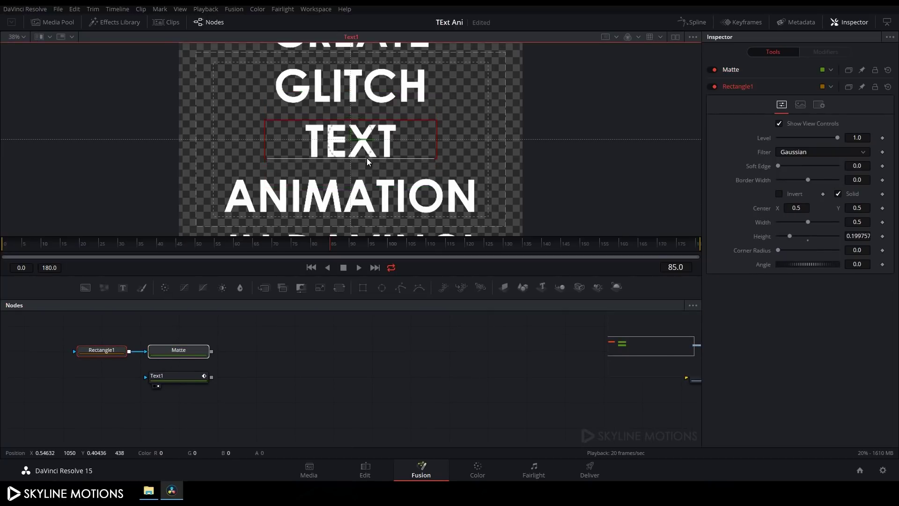
left_click_drag(436, 138, 523, 140)
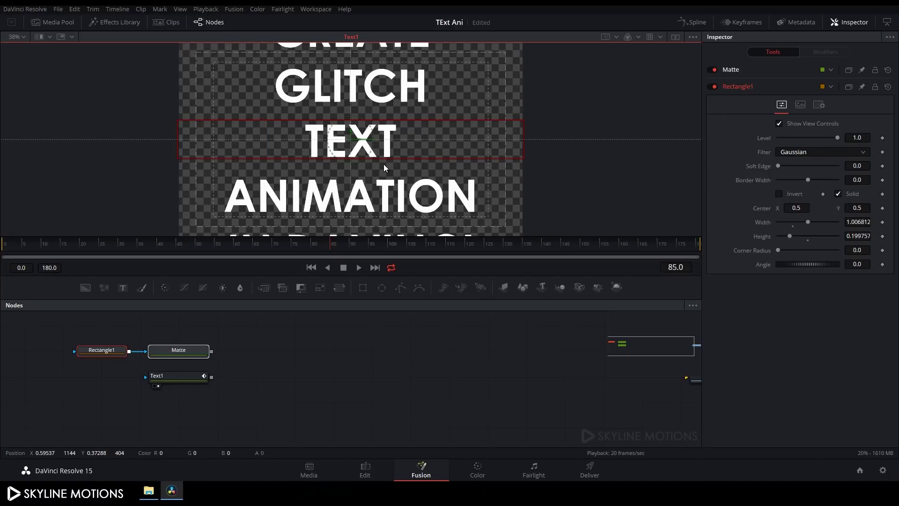
scroll(384, 164, "up", 2)
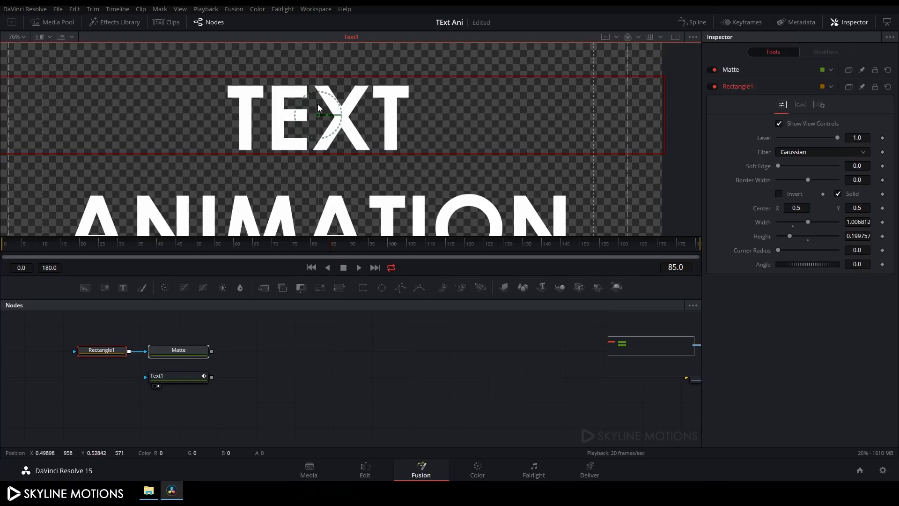
left_click_drag(318, 110, 319, 114)
left_click_drag(293, 156, 293, 154)
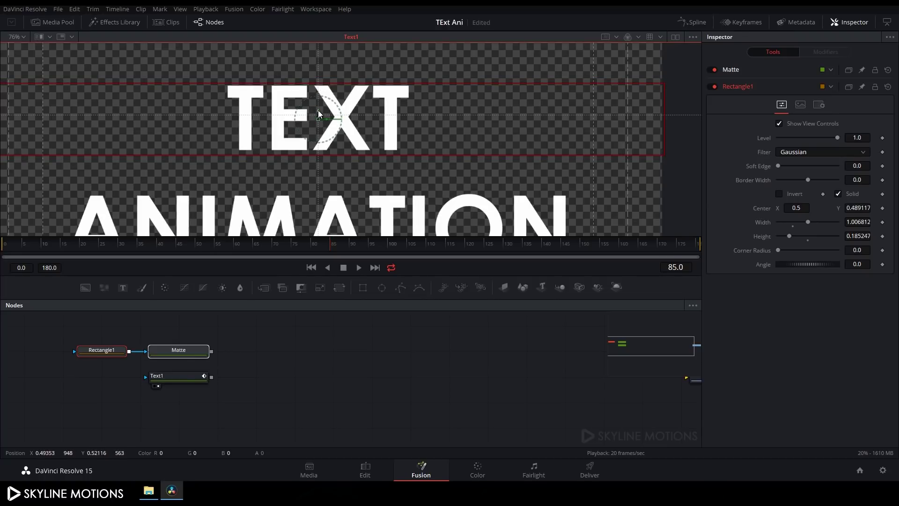
left_click_drag(318, 113, 318, 112)
scroll(392, 108, "down", 1)
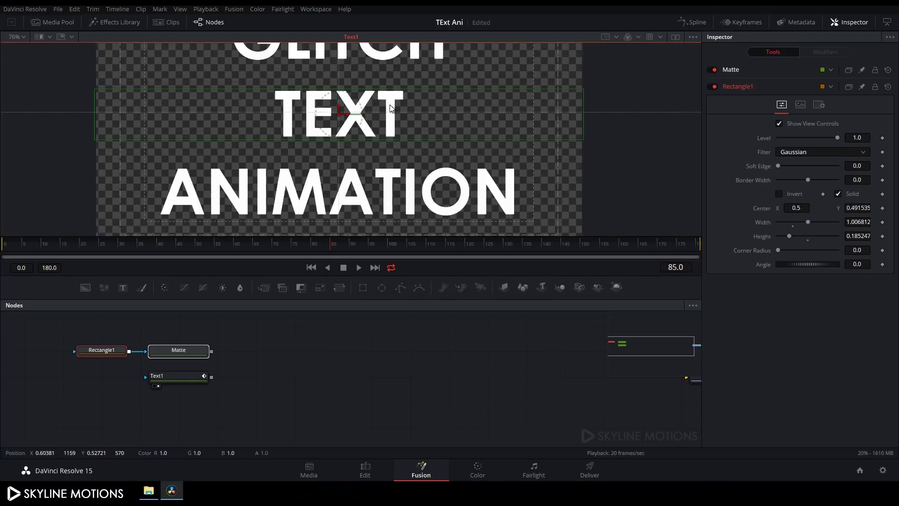
scroll(391, 109, "down", 2)
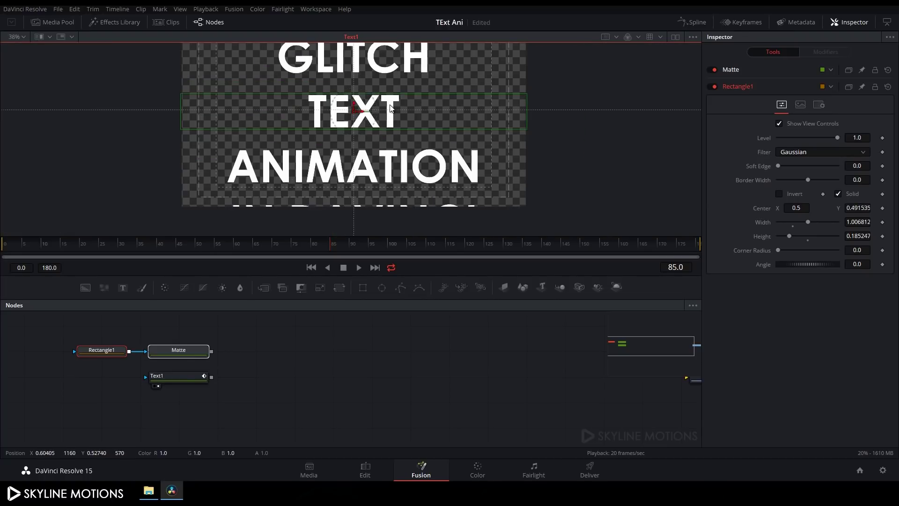
left_click(19, 36)
left_click(16, 49)
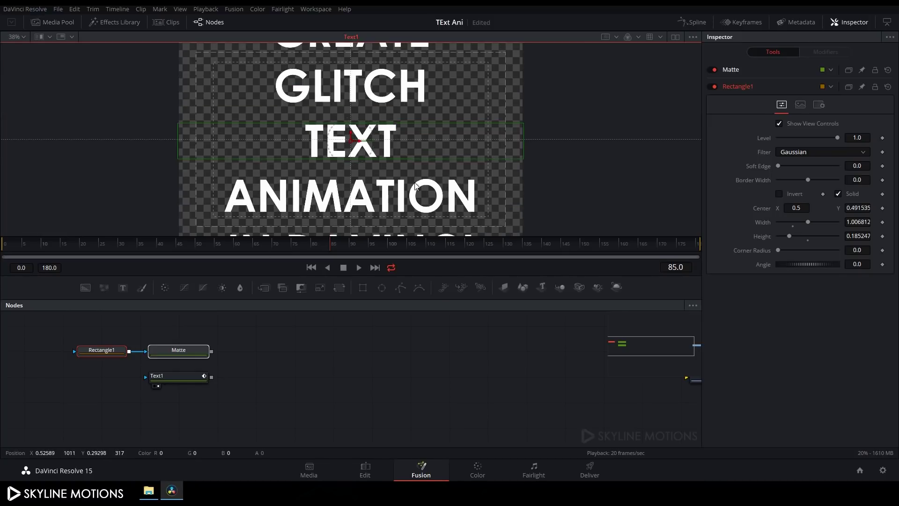
left_click(268, 362)
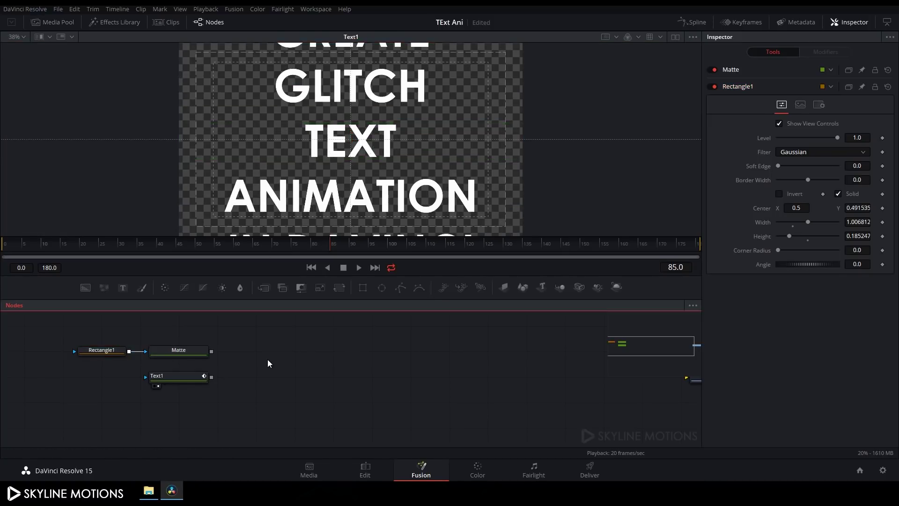
Step: Add a Merge1 node with Matte as background and Text1 as foreground, and view it
left_click(264, 287)
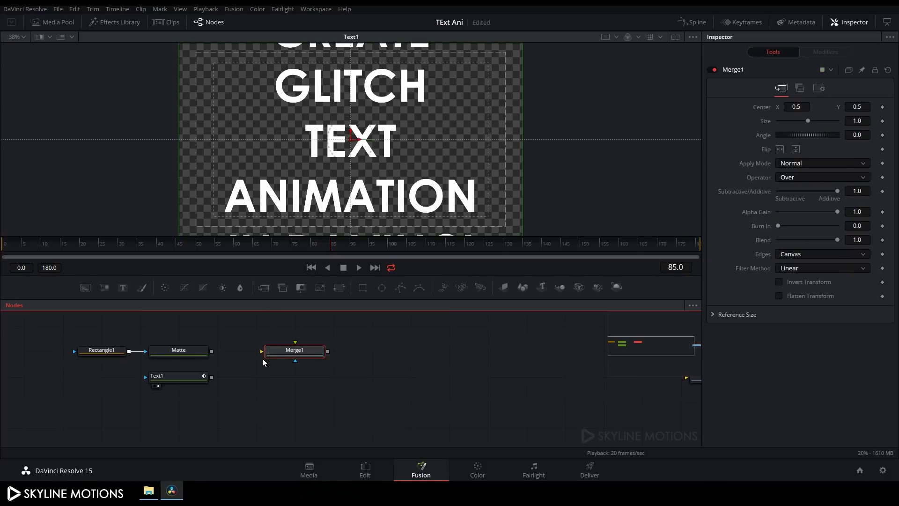
left_click_drag(261, 352, 211, 351)
left_click_drag(295, 343, 212, 376)
left_click_drag(288, 351, 250, 351)
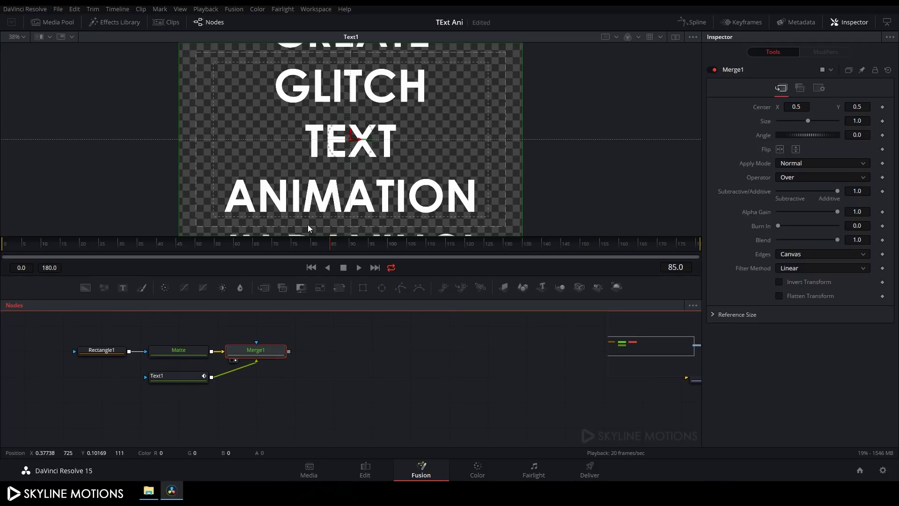
left_click(233, 360)
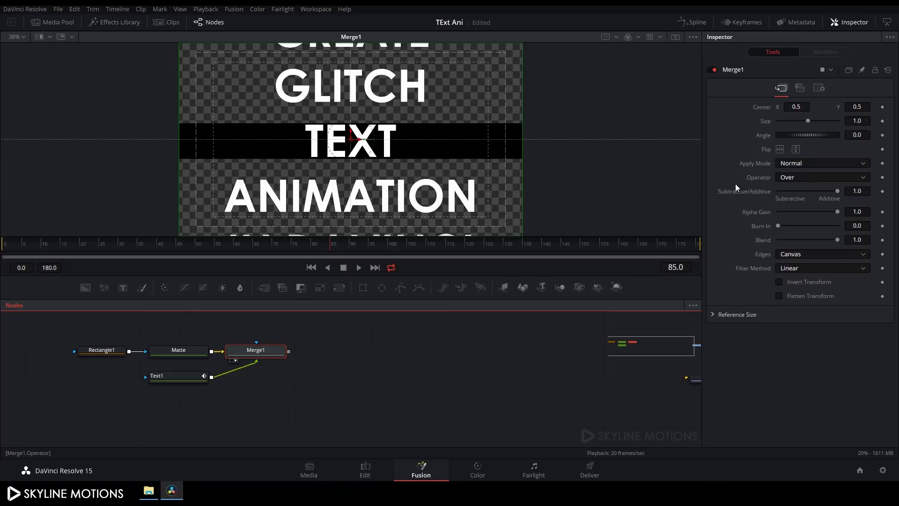
Step: Set the Merge1 operator to In so only text inside the band shows
left_click(794, 180)
left_click(791, 195)
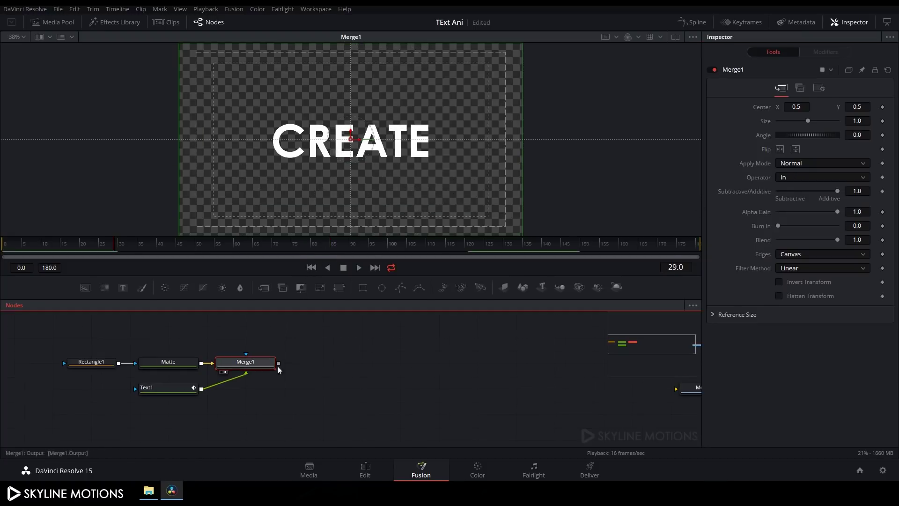
left_click_drag(315, 368, 323, 361)
left_click(319, 366)
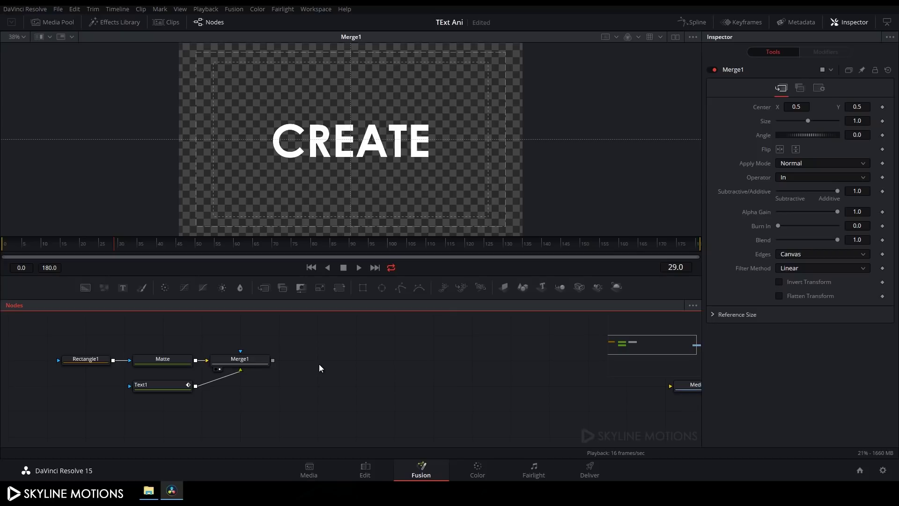
Step: Add a Displace1 node after Merge1 and show it in the viewer
key("shift+space")
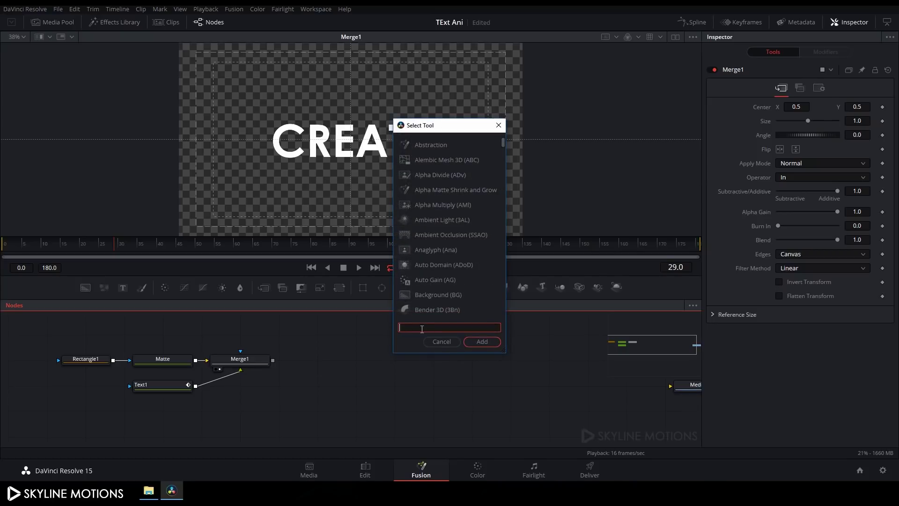
type("displa")
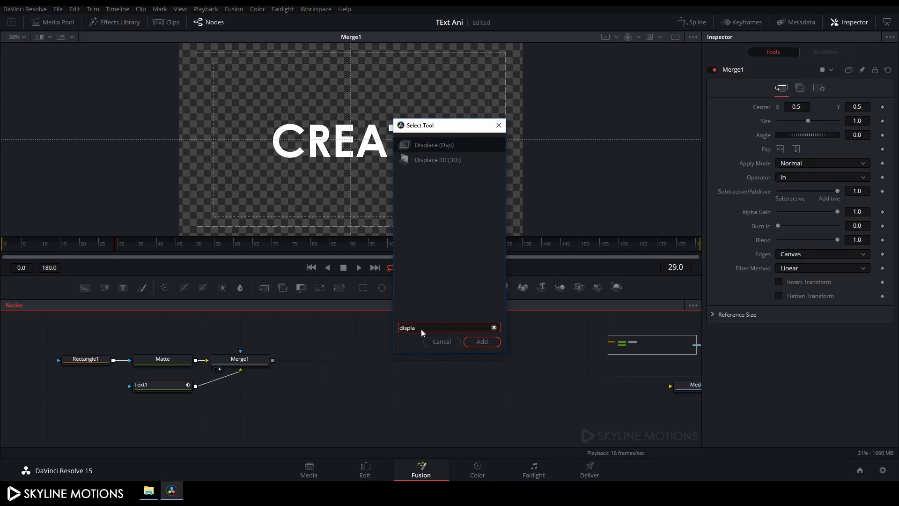
left_click(426, 145)
left_click(480, 342)
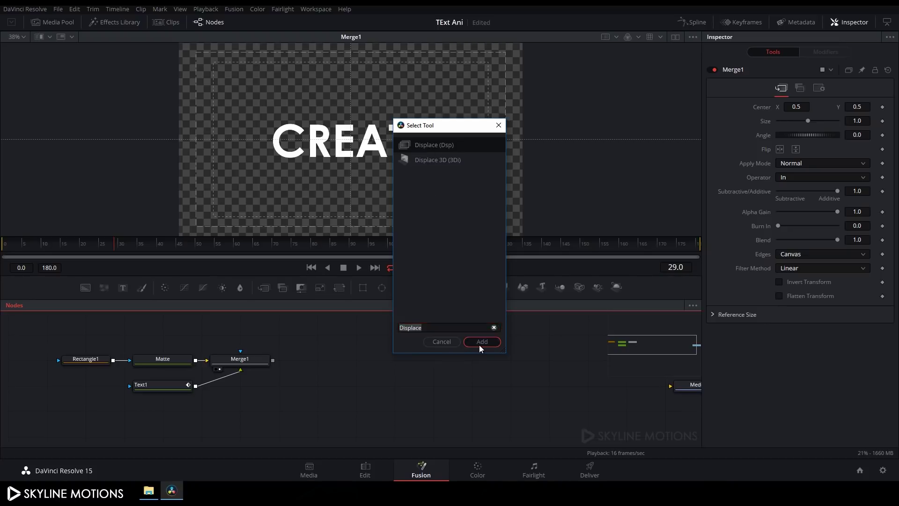
left_click_drag(327, 363, 274, 360)
key("1")
left_click_drag(366, 365, 327, 365)
left_click(378, 369)
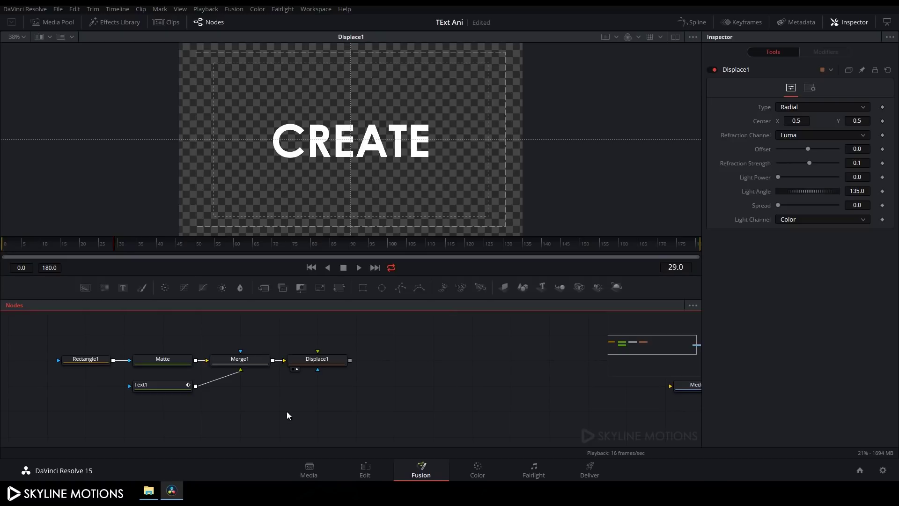
Step: Import Alpha.jpg from the Glitch Text folder as MediaIn1 driving Displace1, then view Displace1's settings
left_click(149, 491)
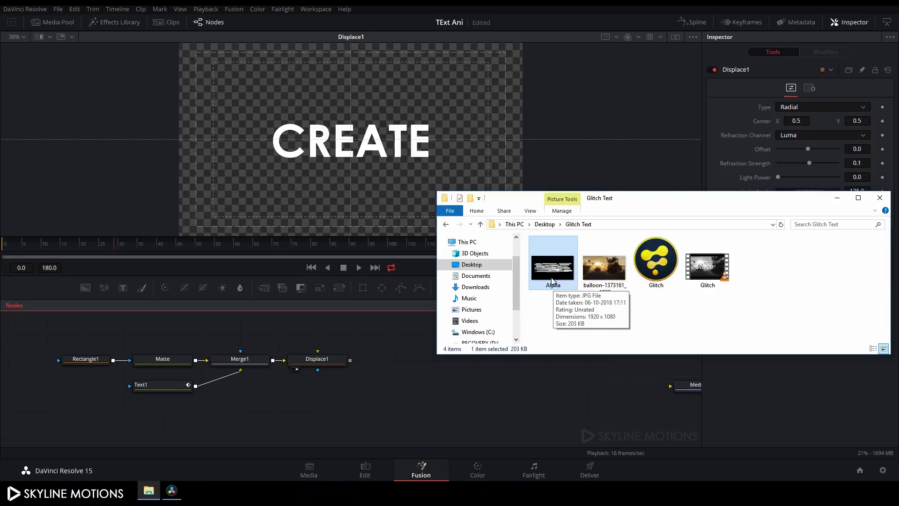
left_click_drag(554, 275, 359, 335)
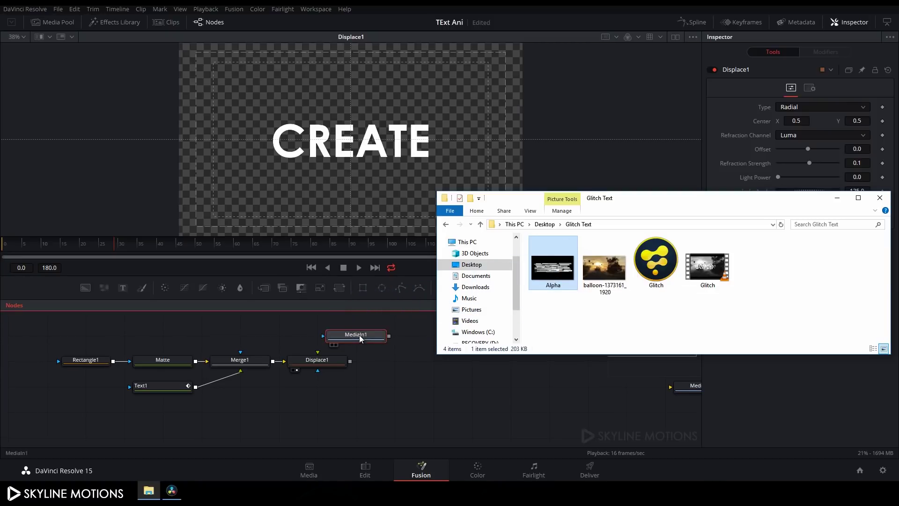
left_click(837, 197)
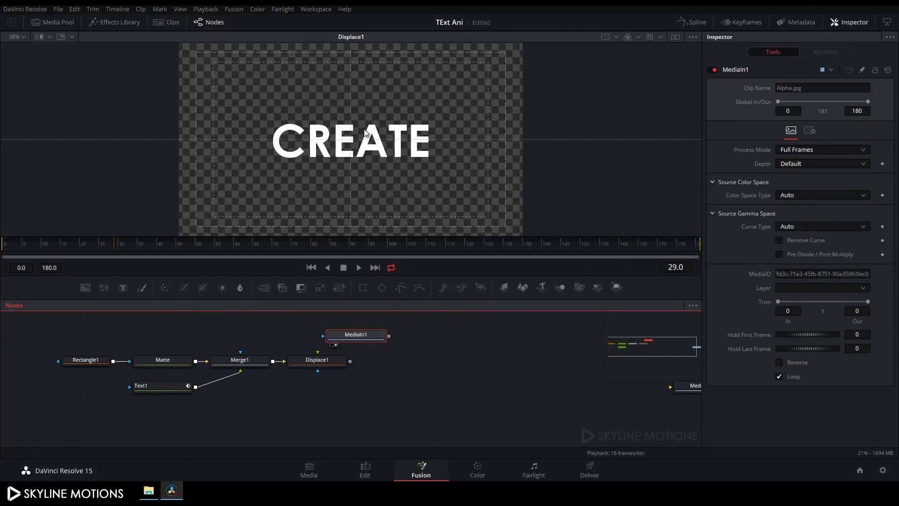
left_click_drag(354, 338, 364, 128)
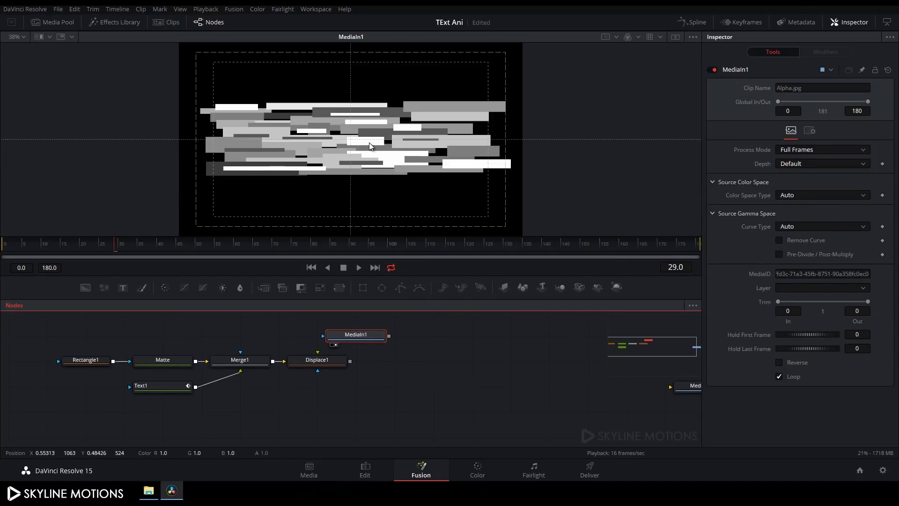
left_click_drag(367, 336, 310, 392)
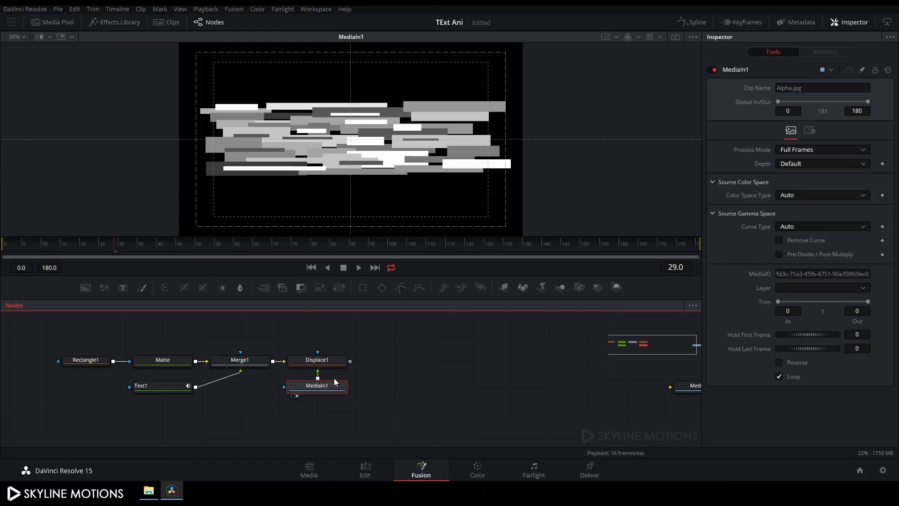
key("1")
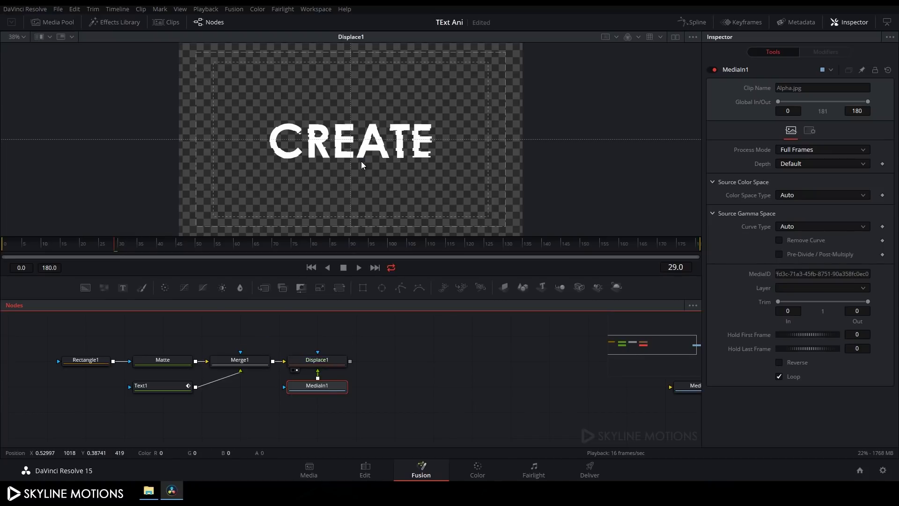
left_click(329, 365)
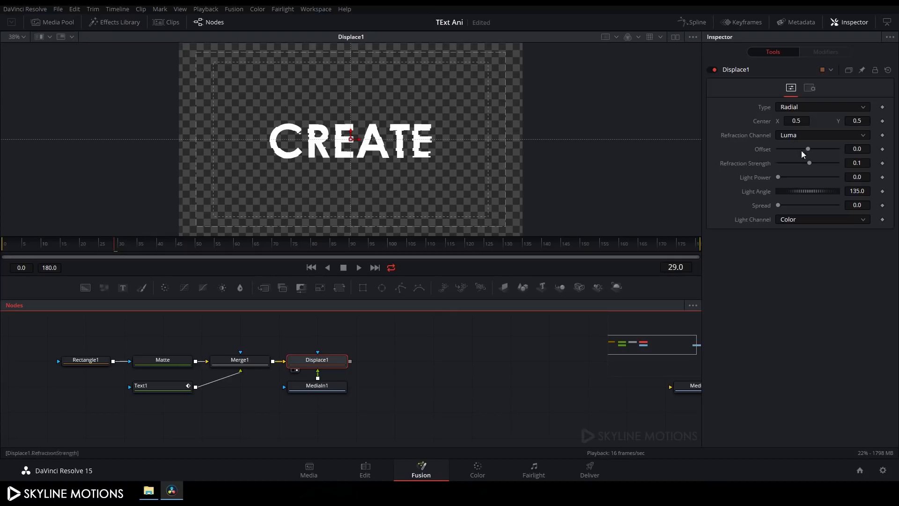
Step: Set Displace1's type to X Y and its X Refraction to 0.1 to glitch CREATE
left_click(816, 106)
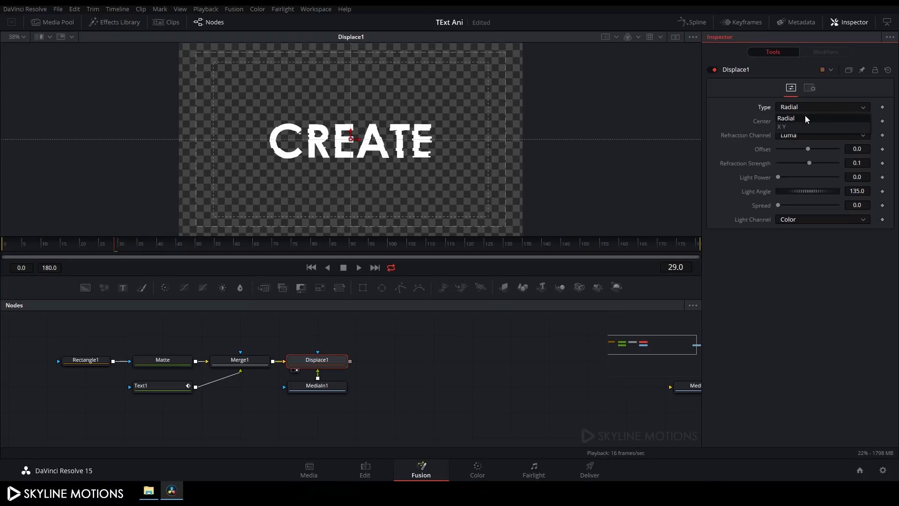
left_click(795, 124)
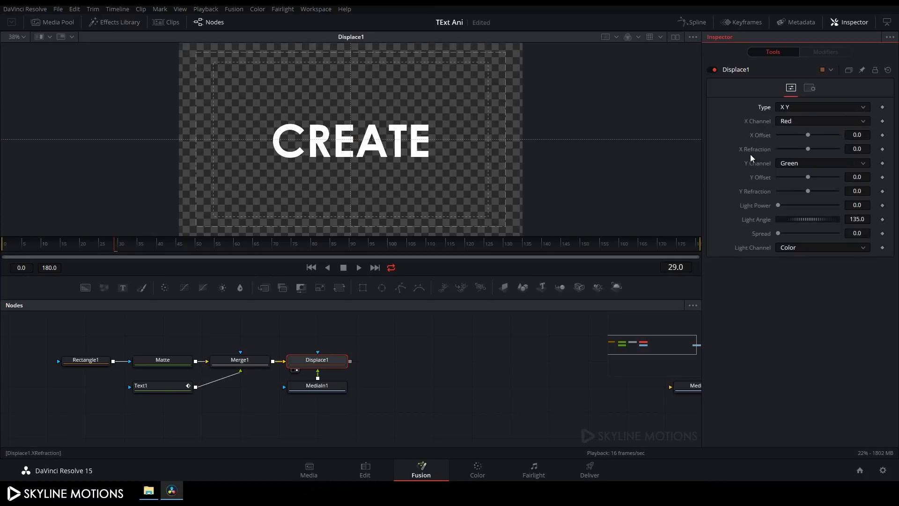
left_click_drag(808, 148, 829, 147)
double_click(828, 149)
mouse_move(123, 254)
left_mouse_down()
mouse_move(100, 247)
mouse_move(128, 248)
mouse_move(119, 249)
left_mouse_up()
left_click_drag(809, 149, 855, 153)
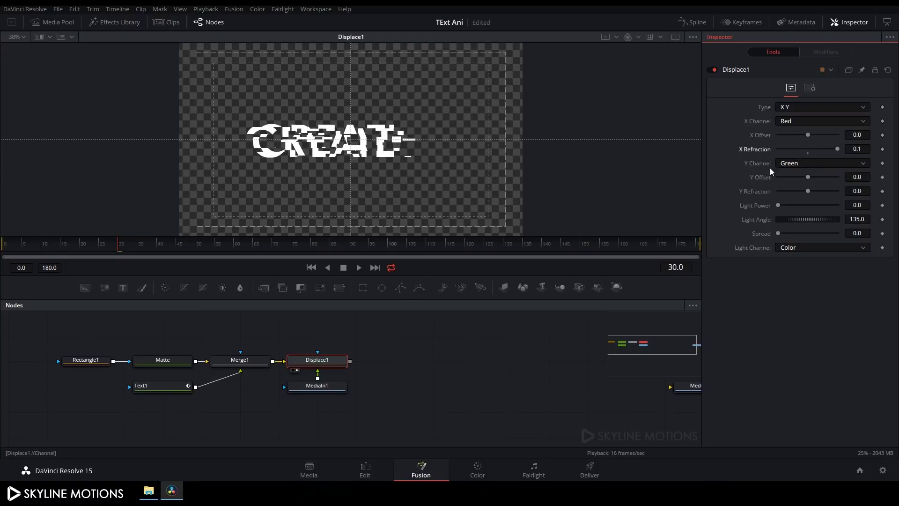
Step: Animate X Refraction at frame 30 and keyframe it to 0 on frame 25
right_click(755, 148)
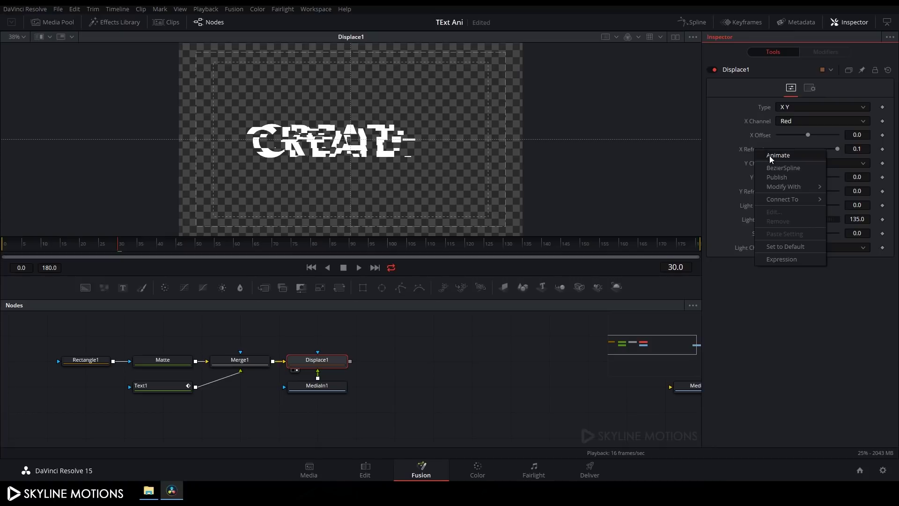
left_click(772, 156)
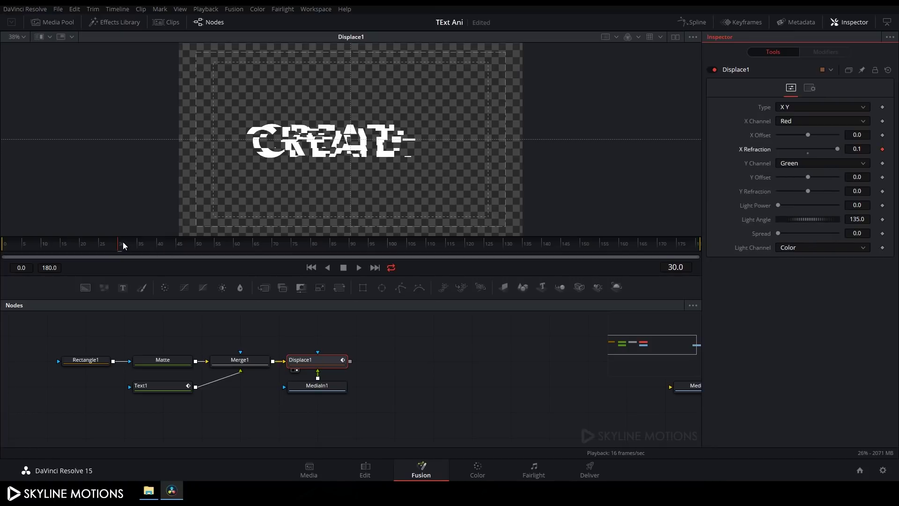
key("Left")
left_click_drag(112, 247, 100, 247)
left_click(807, 154)
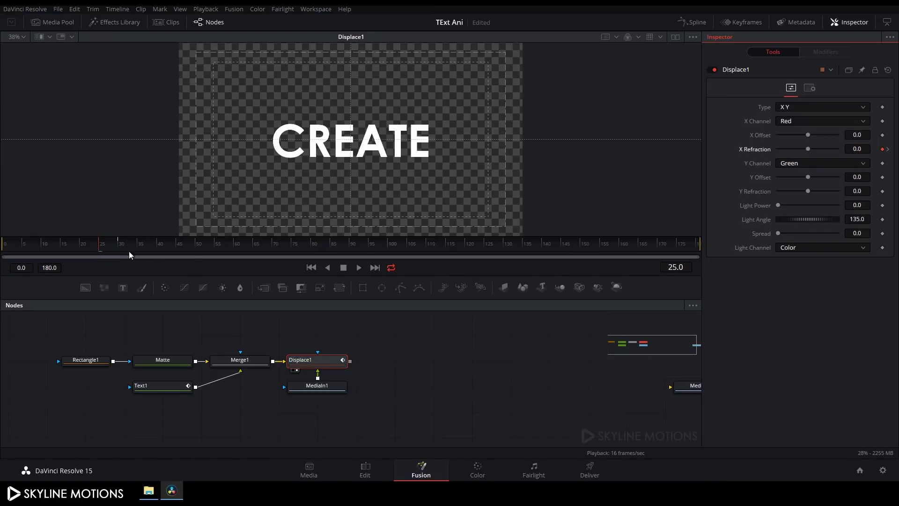
Step: Keyframe X Refraction to 0 on frame 35 and preview the glitch burst around frame 30
left_click_drag(102, 245, 138, 245)
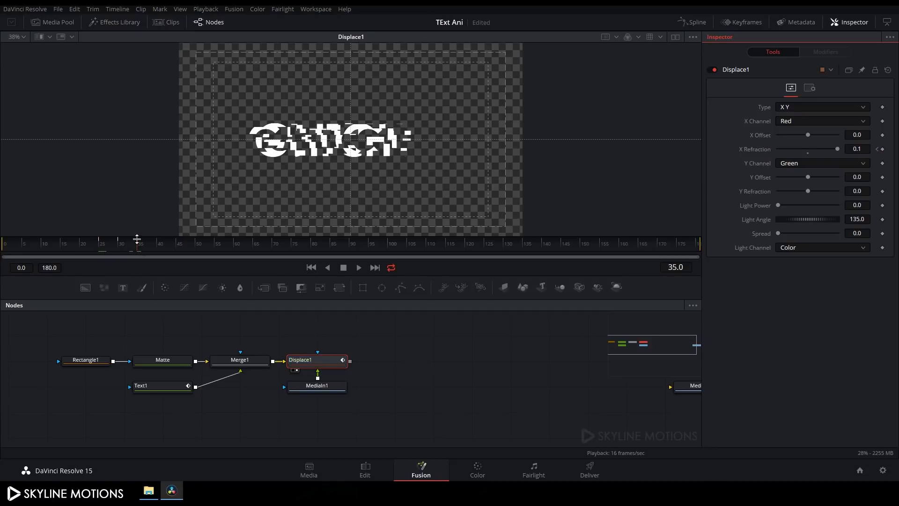
left_click(808, 153)
left_click_drag(110, 246, 235, 250)
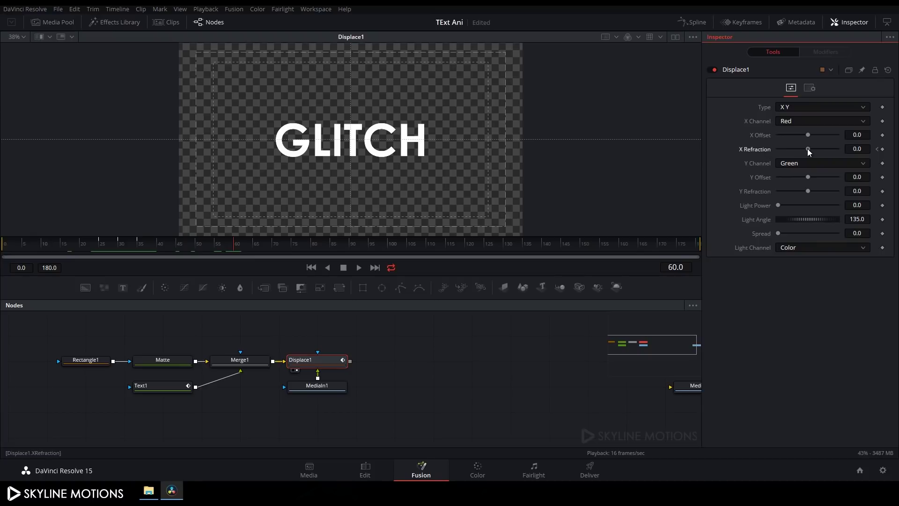
Step: Keyframe X Refraction at 0.1 on frame 60, with 0 on frames 55 and 65
left_click_drag(807, 148, 843, 148)
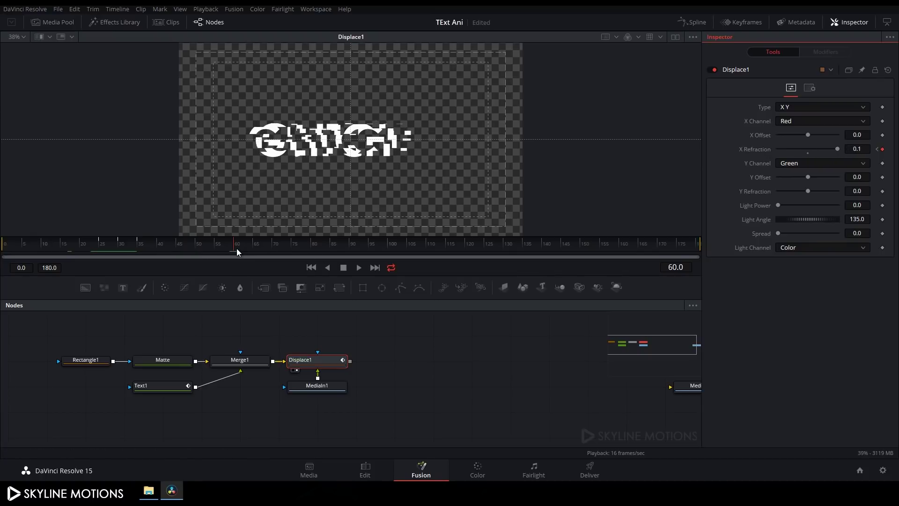
left_click_drag(234, 246, 217, 246)
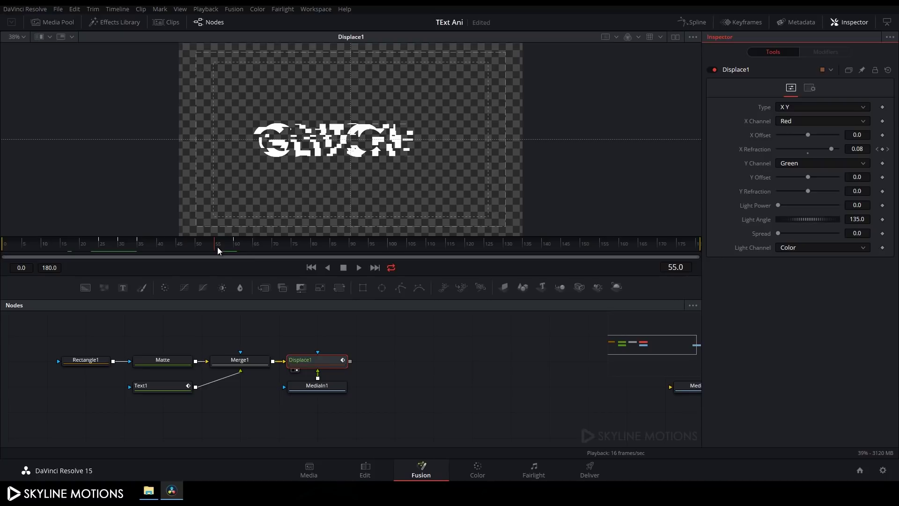
double_click(810, 150)
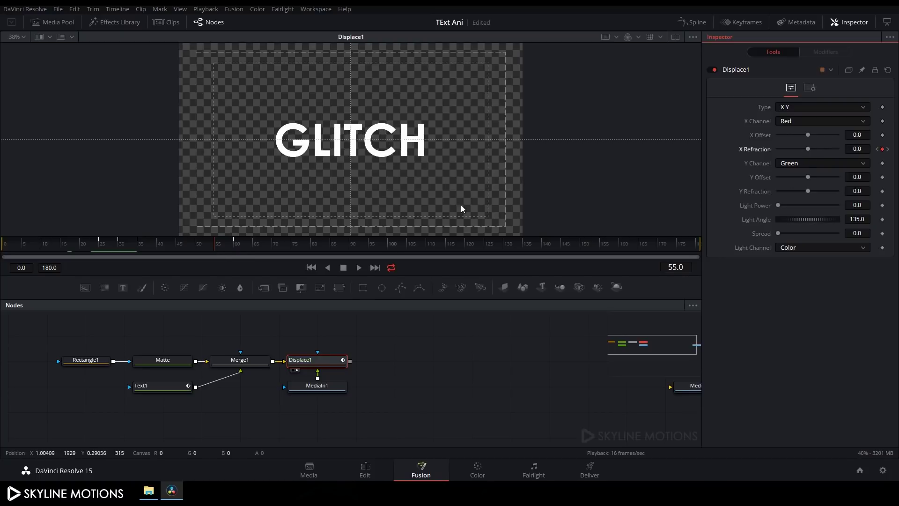
left_click_drag(220, 244, 253, 244)
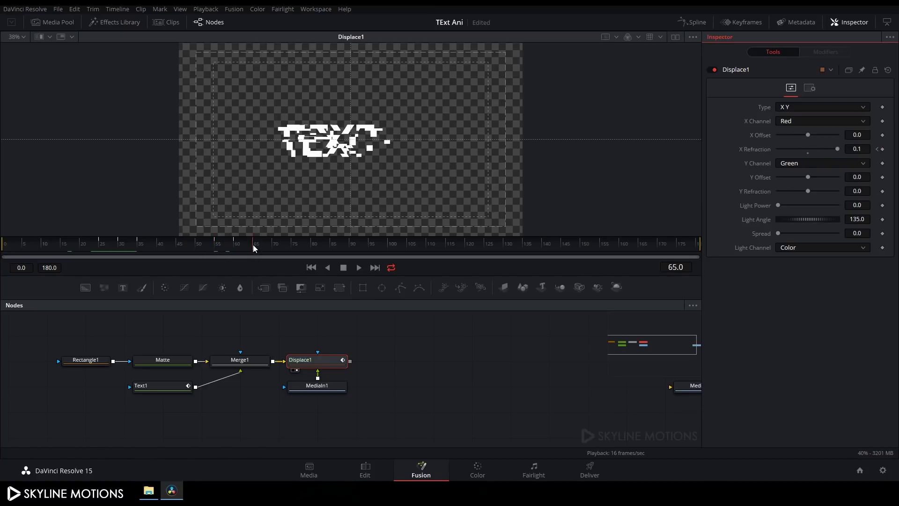
double_click(807, 153)
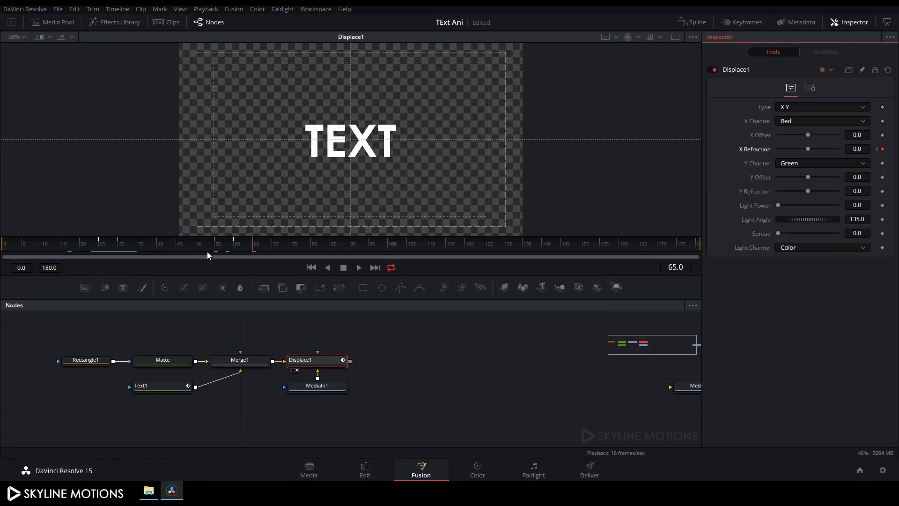
Step: Keyframe X Refraction at 0.1 on frame 90 with 0 on frames 85 and 94, plus 0.1 near 120
left_click_drag(255, 246, 350, 252)
left_click_drag(808, 148, 872, 148)
left_click_drag(350, 245, 333, 248)
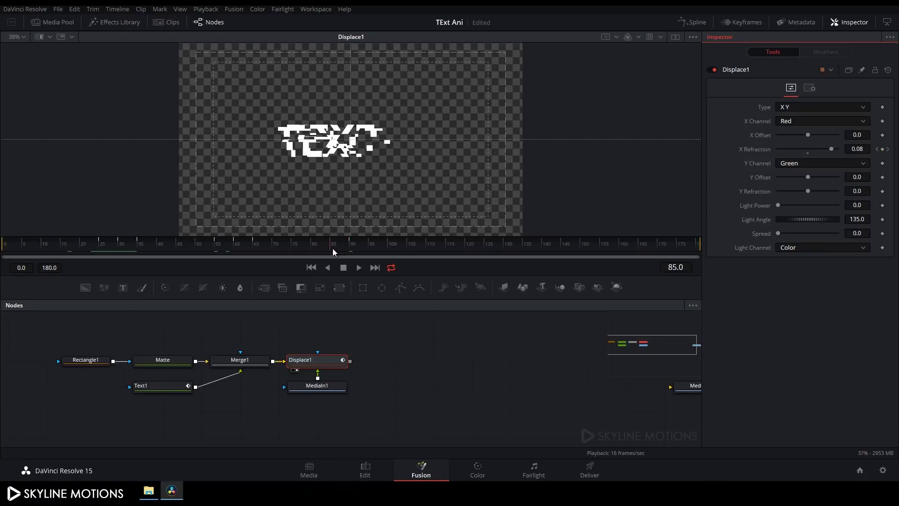
double_click(810, 153)
left_click_drag(367, 248, 369, 247)
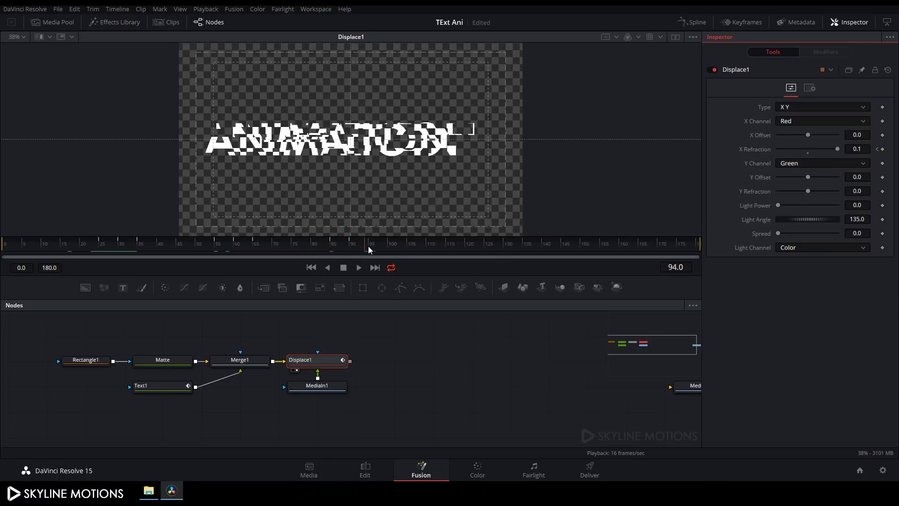
double_click(808, 153)
left_click(457, 248)
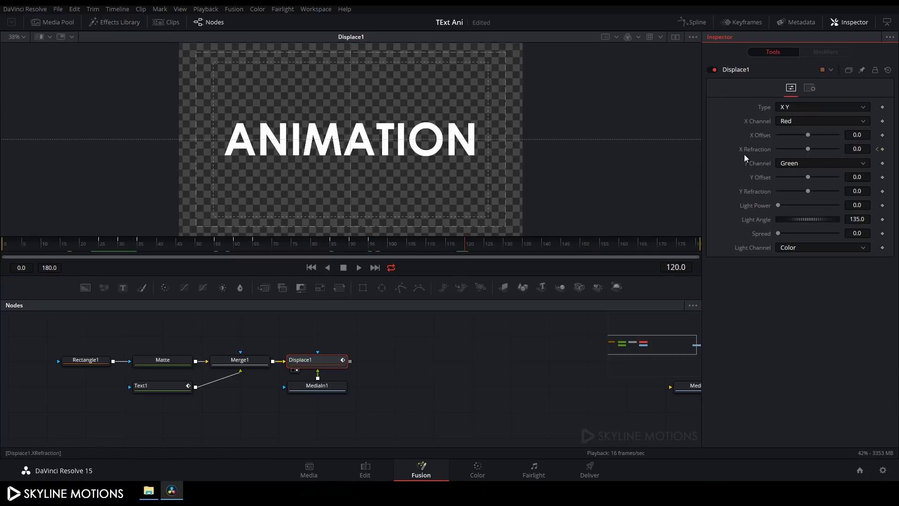
left_click_drag(807, 150, 836, 149)
Step: Keyframe X Refraction to 0 on frames 115 and 125 around the frame-120 glitch
left_click(463, 246)
left_click(449, 246)
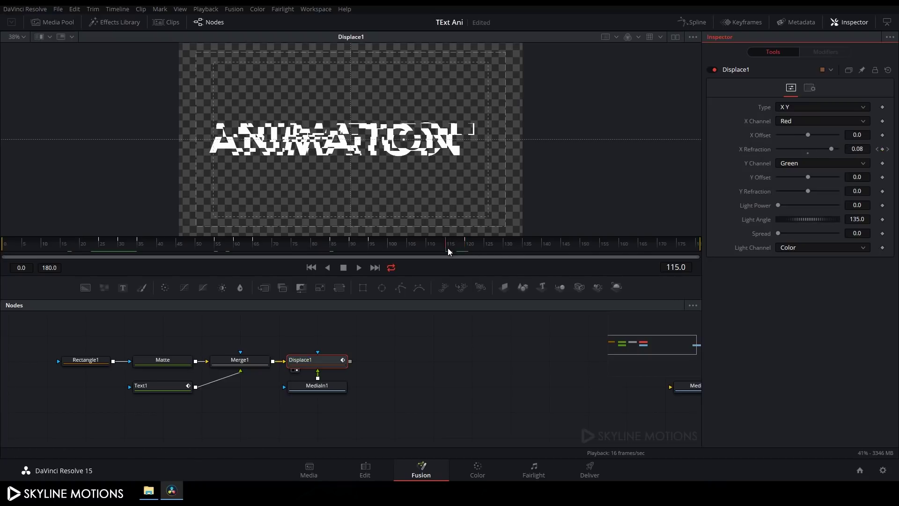
left_click(810, 155)
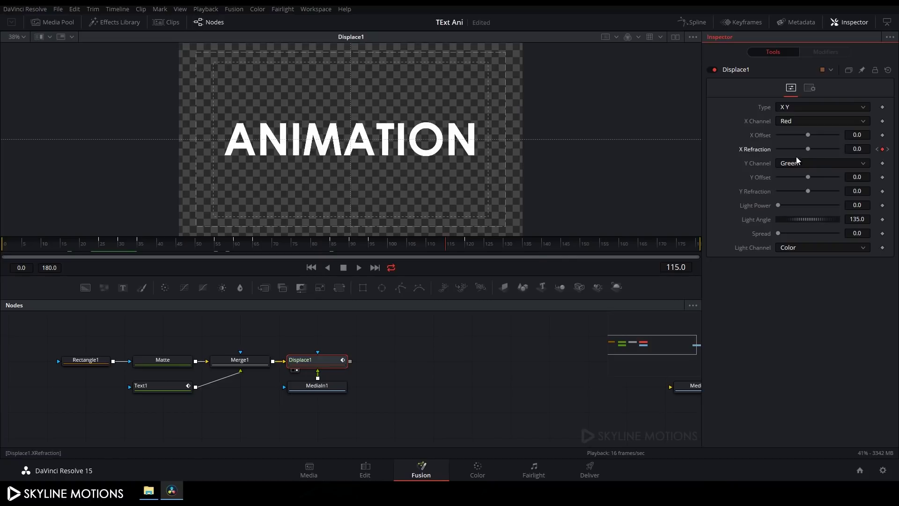
left_click(459, 246)
left_click(484, 246)
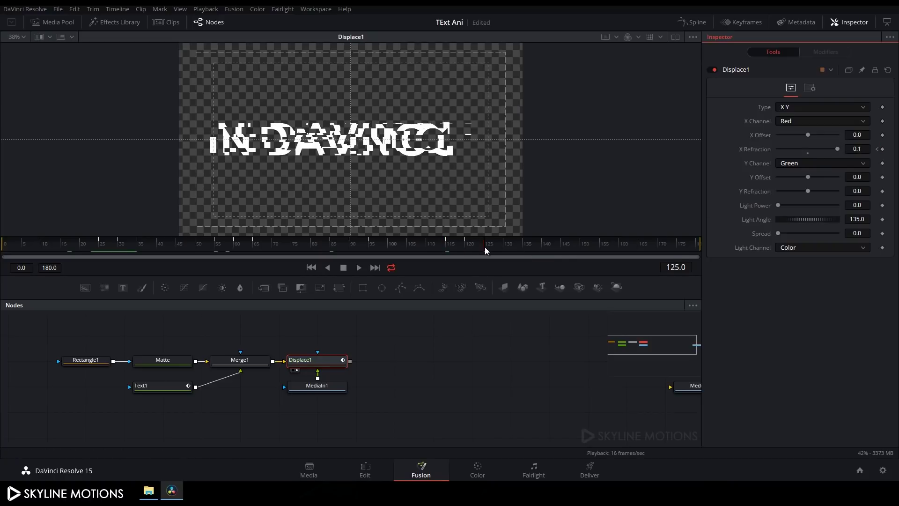
left_click(810, 154)
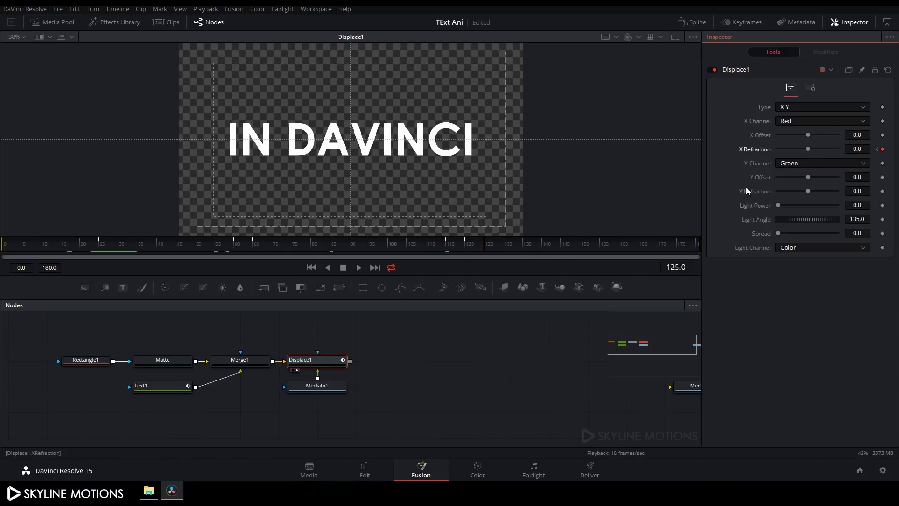
Step: Keyframe X Refraction at 0.1 near frame 150 and 0 on frame 145, then play from the start
left_click_drag(493, 244, 581, 249)
left_click_drag(808, 150, 851, 150)
left_click_drag(580, 247, 562, 246)
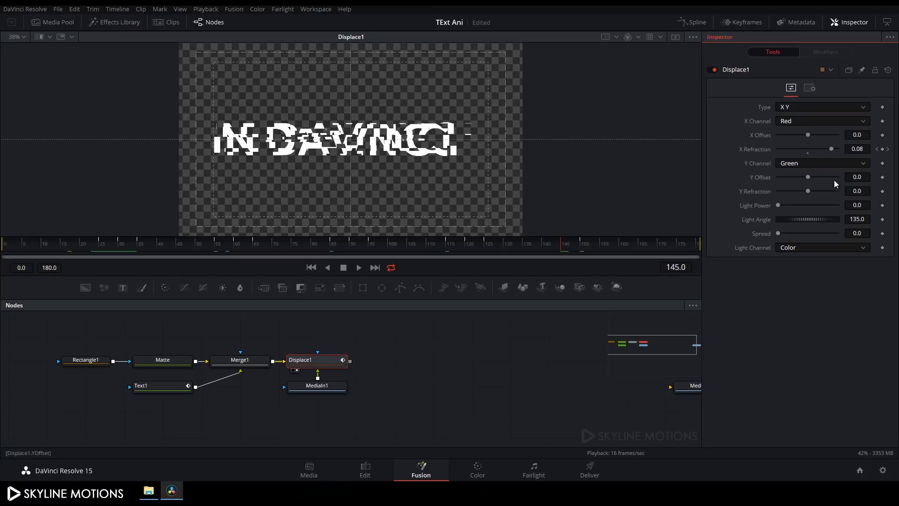
left_click(809, 154)
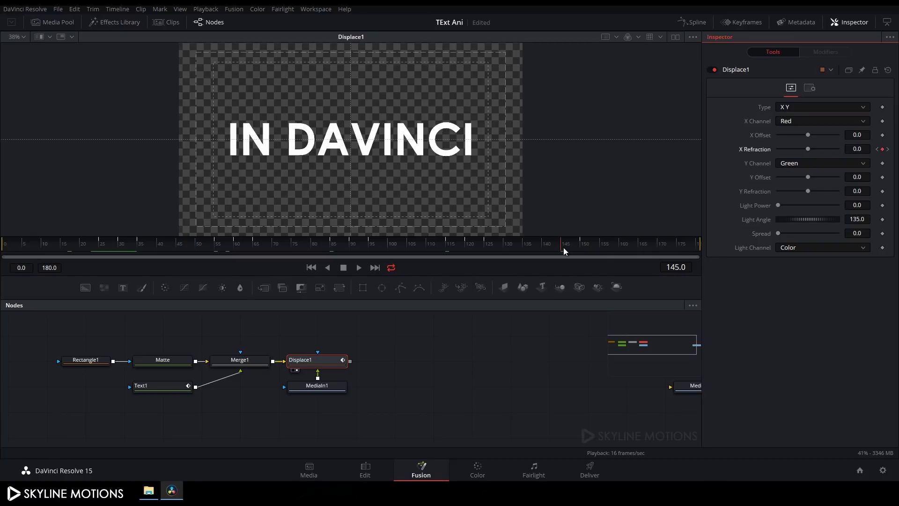
left_click_drag(563, 248, 604, 248)
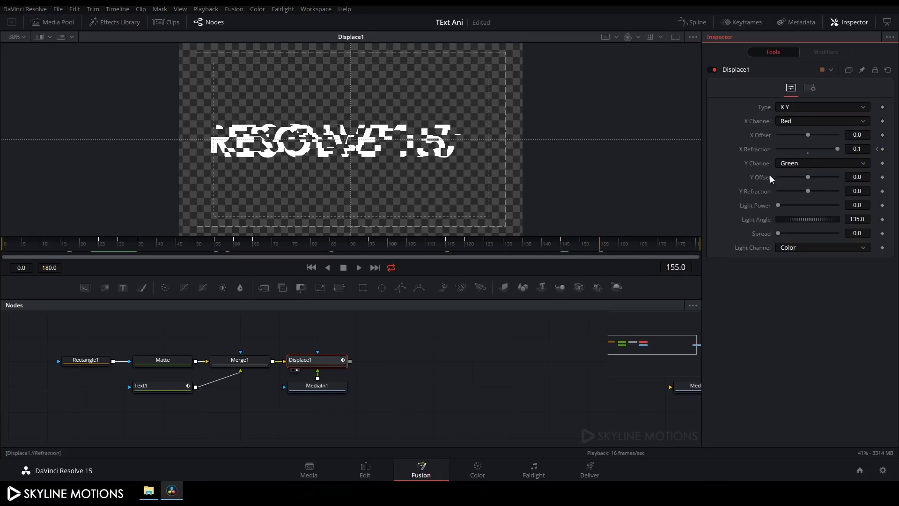
left_click(311, 268)
left_click(359, 267)
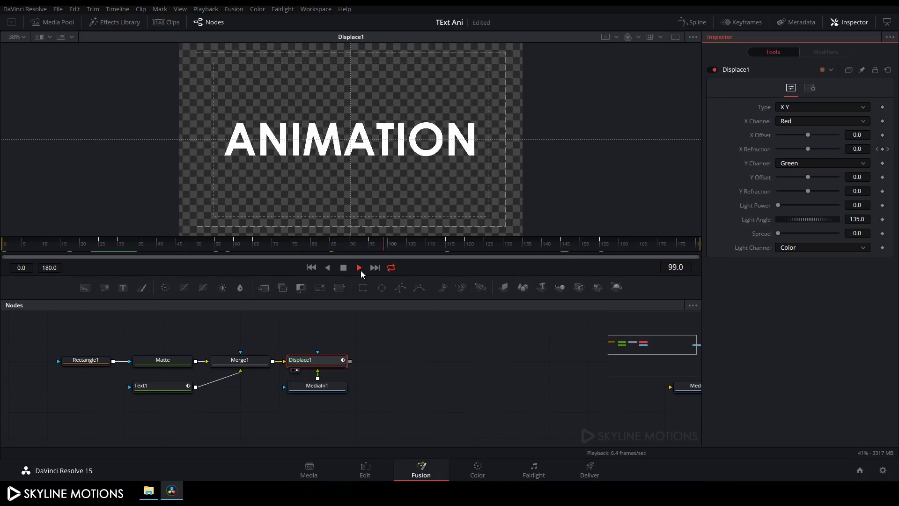
Step: Show the X Refraction curve in a widened Spline panel, fit it to view and select all keyframes
left_click(347, 271)
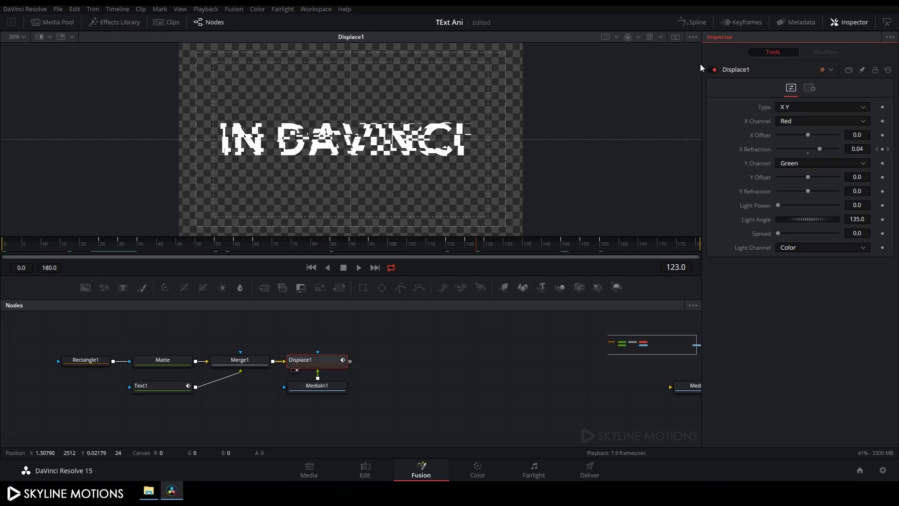
left_click(695, 24)
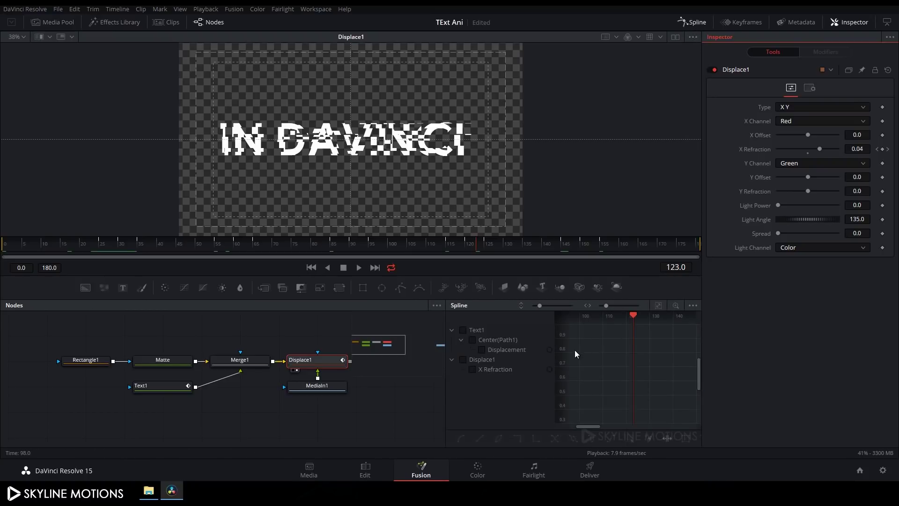
left_click_drag(445, 368, 95, 376)
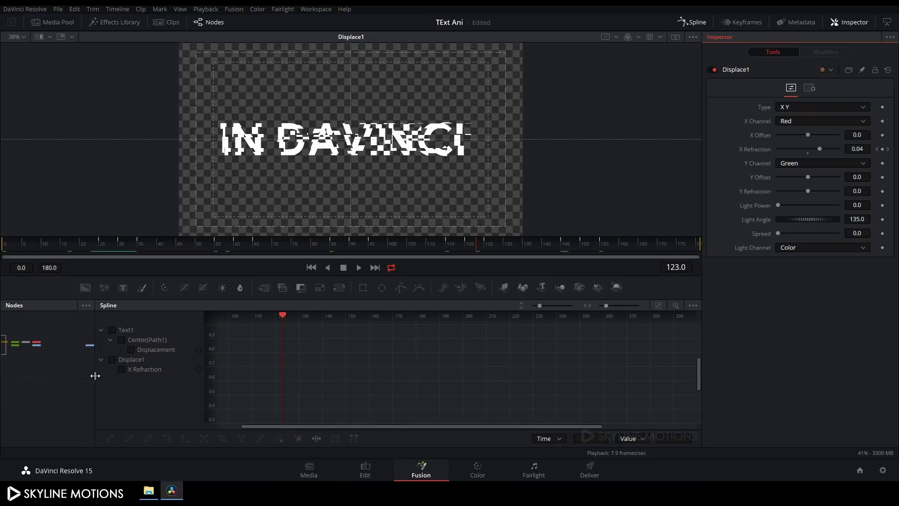
left_click(121, 370)
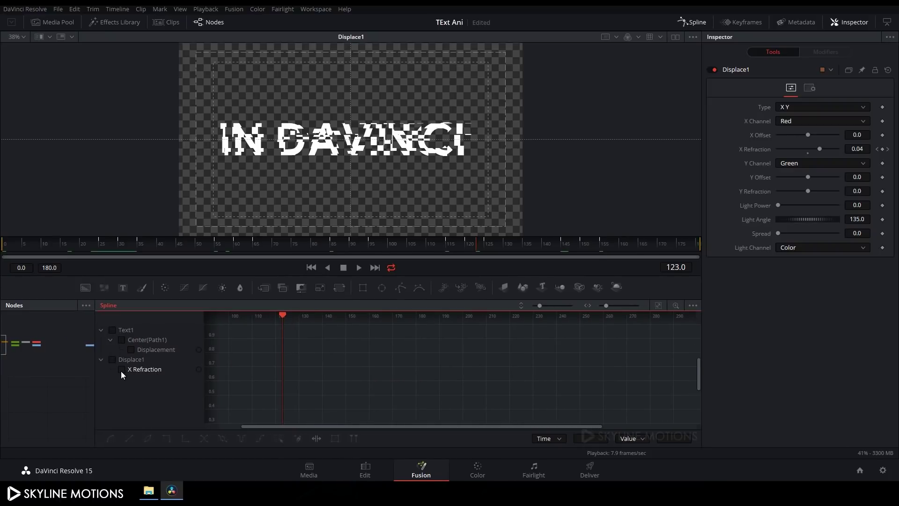
left_click(658, 305)
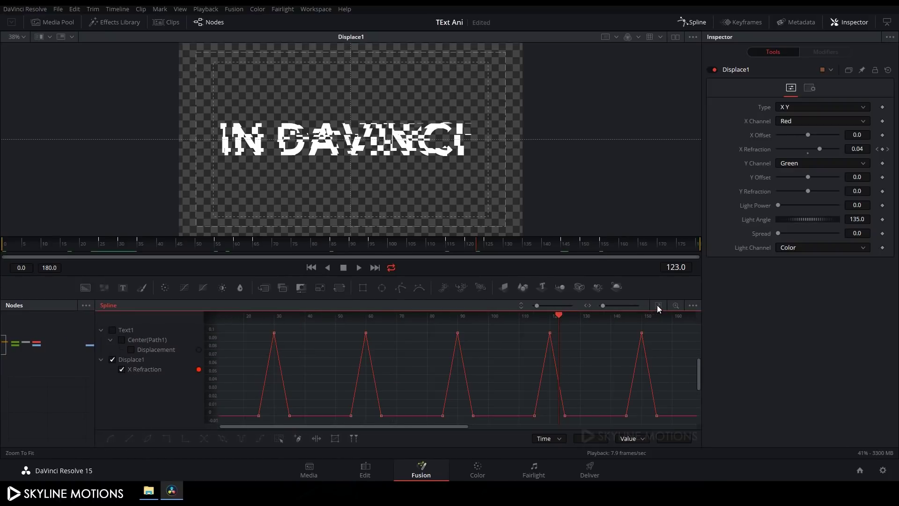
left_click_drag(234, 324, 673, 423)
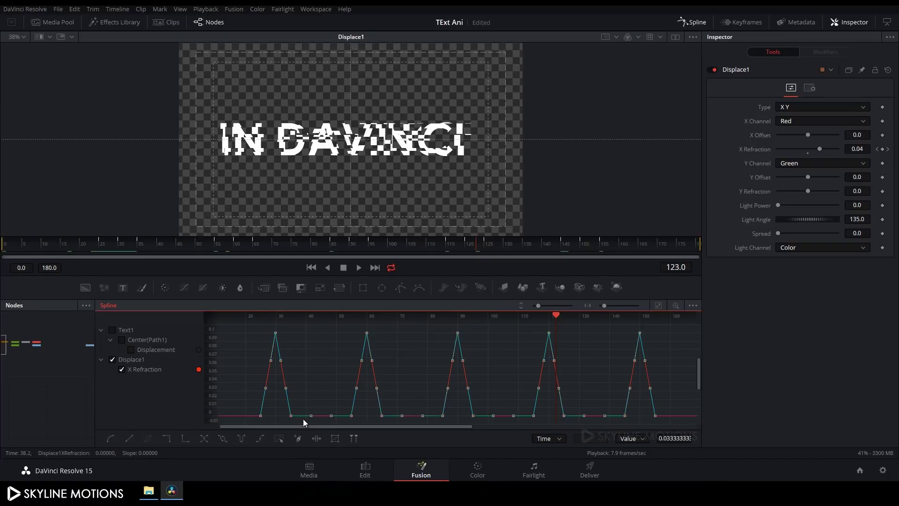
Step: Smooth all X Refraction keyframes, then make the baseline keys between spikes linear
left_click(115, 437)
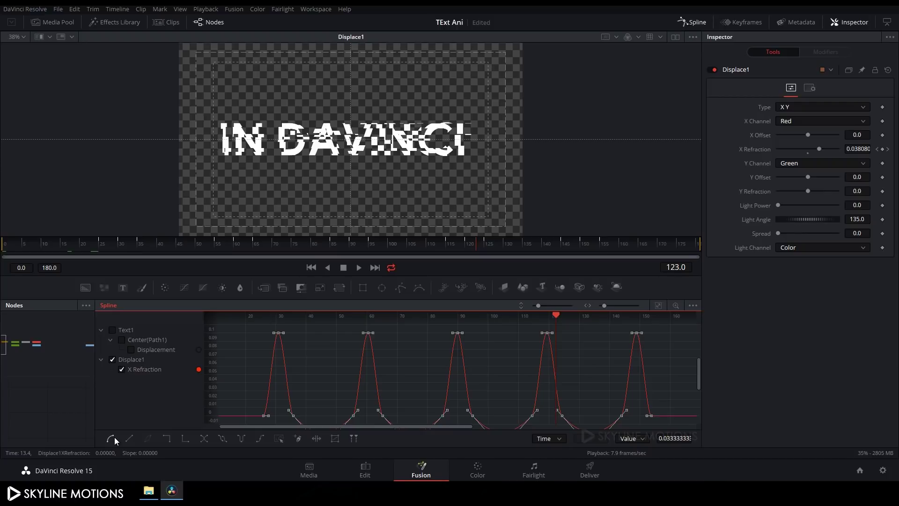
left_click_drag(673, 400, 672, 363)
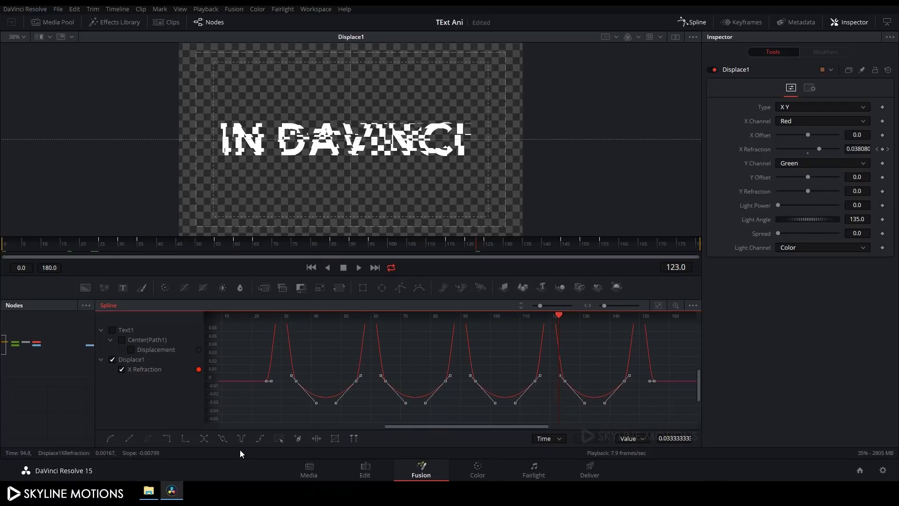
left_click_drag(288, 420, 632, 372)
left_click(129, 440)
left_click(549, 316)
left_click_drag(549, 316, 293, 310)
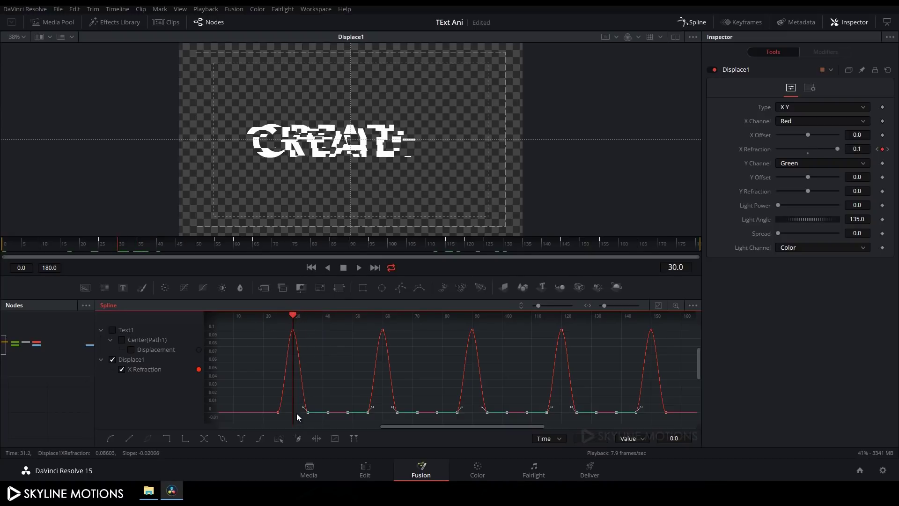
Step: Steepen the first glitch spike's Bezier handles at frames 25 and 65
scroll(333, 397, "up", 2)
left_click_drag(329, 388, 348, 344)
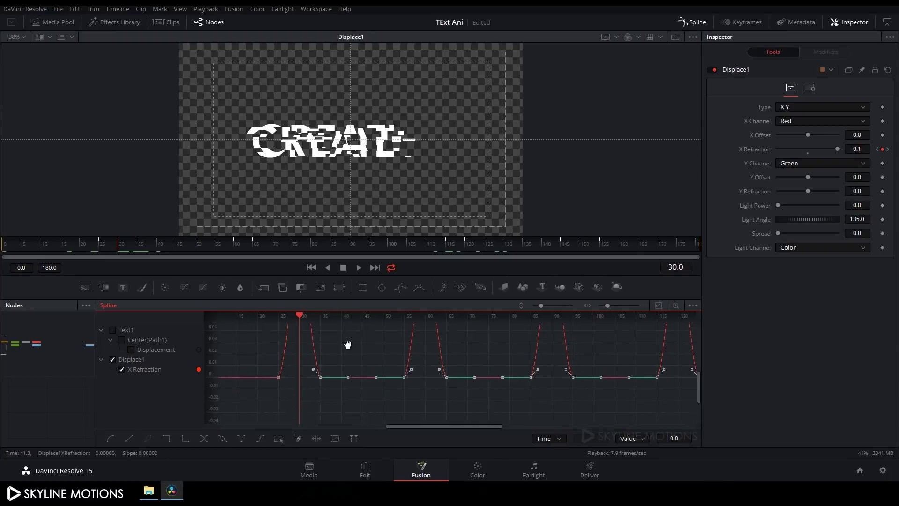
left_click(279, 373)
left_click_drag(284, 375, 302, 375)
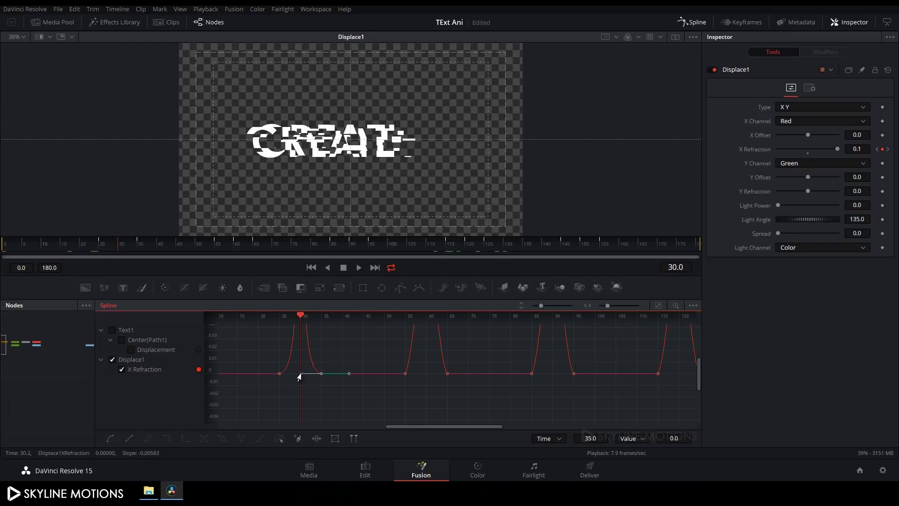
scroll(298, 376, "up", 2)
scroll(298, 376, "right", 2)
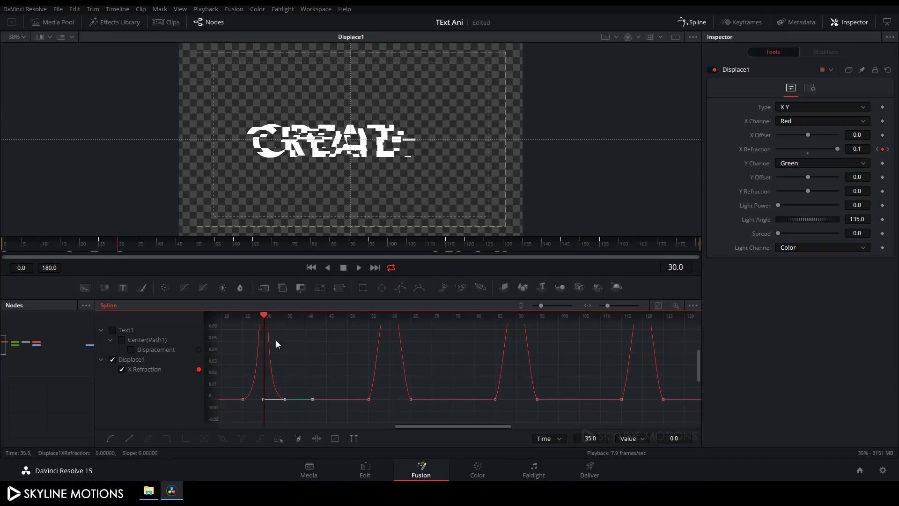
scroll(394, 399, "down", 1)
scroll(394, 399, "right", 1)
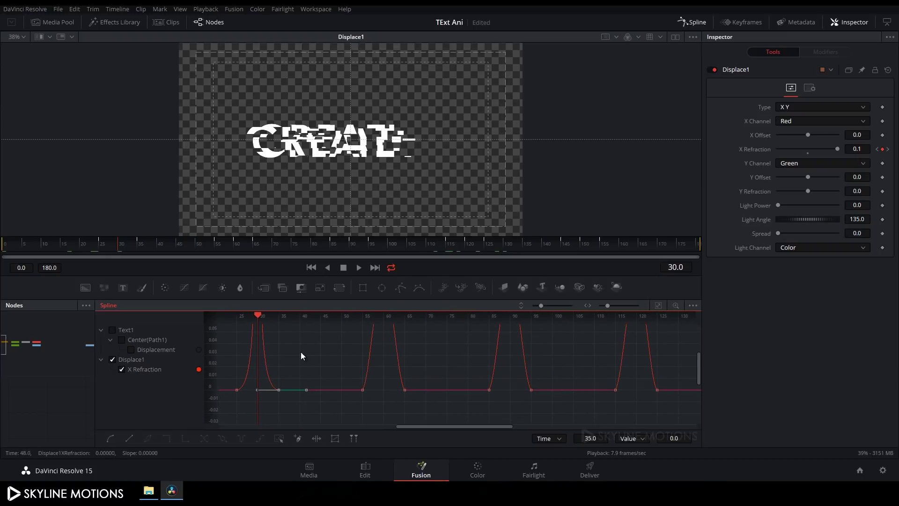
left_click_drag(256, 355, 384, 394)
Step: Steepen the next spike's handles at the frame 85 and 95 keyframes
scroll(341, 314, "right", 3)
left_click_drag(341, 314, 466, 314)
scroll(512, 358, "right", 4)
left_click(389, 393)
left_click(431, 393)
left_click_drag(410, 315, 536, 316)
Step: Steepen the remaining spikes at frames 115, 145 and 155
scroll(430, 369, "right", 2)
left_click(436, 391)
left_click_drag(445, 391, 457, 395)
scroll(491, 376, "right", 4)
left_click_drag(374, 316, 498, 315)
left_click_drag(462, 368, 478, 397)
left_click_drag(480, 392, 498, 397)
left_click(519, 394)
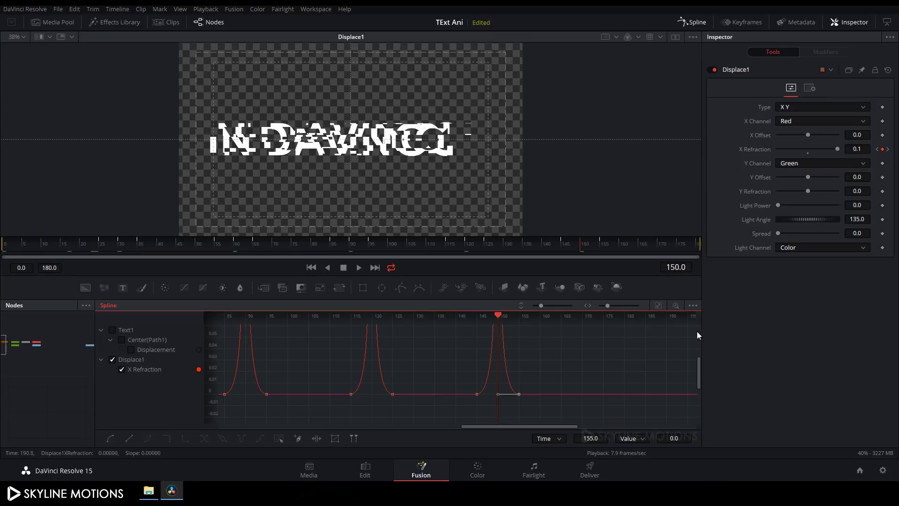
Step: Fit all five spikes in view, close the Spline panel and play back the glitch animation
left_click(659, 305)
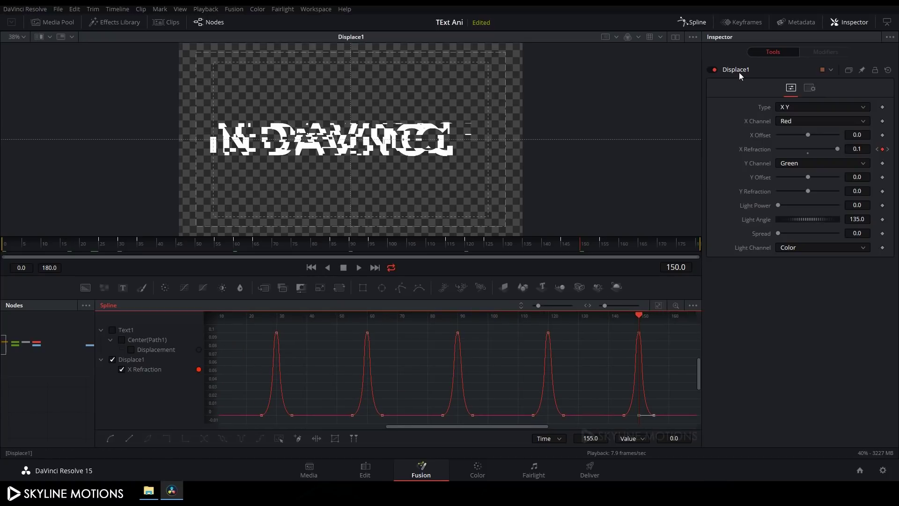
left_click(692, 22)
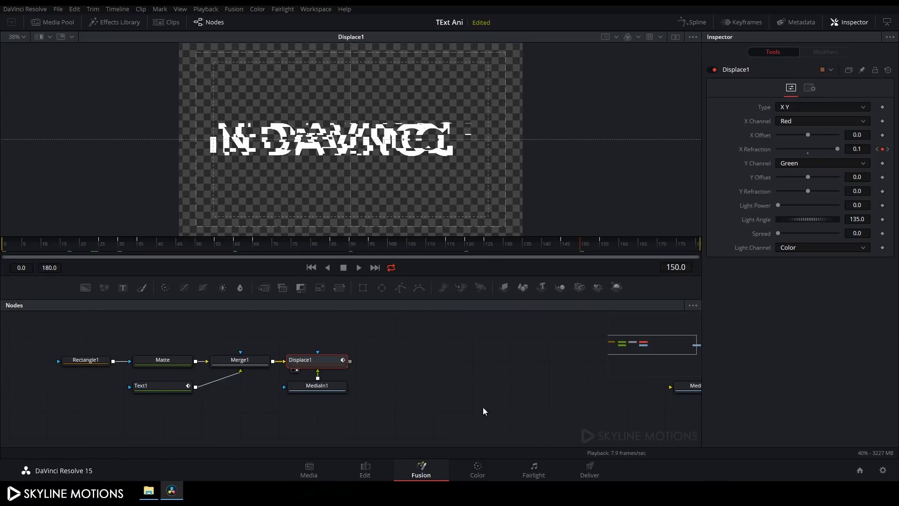
left_click(311, 267)
left_click(358, 267)
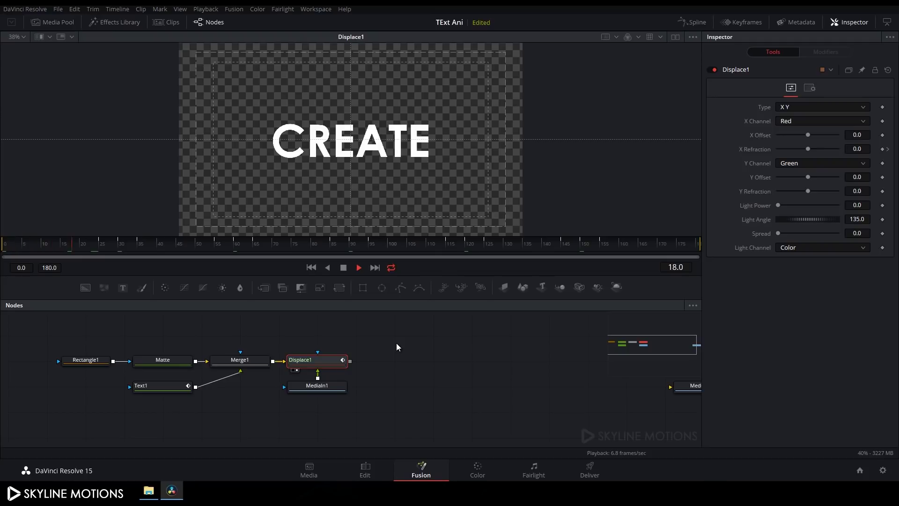
left_click(344, 267)
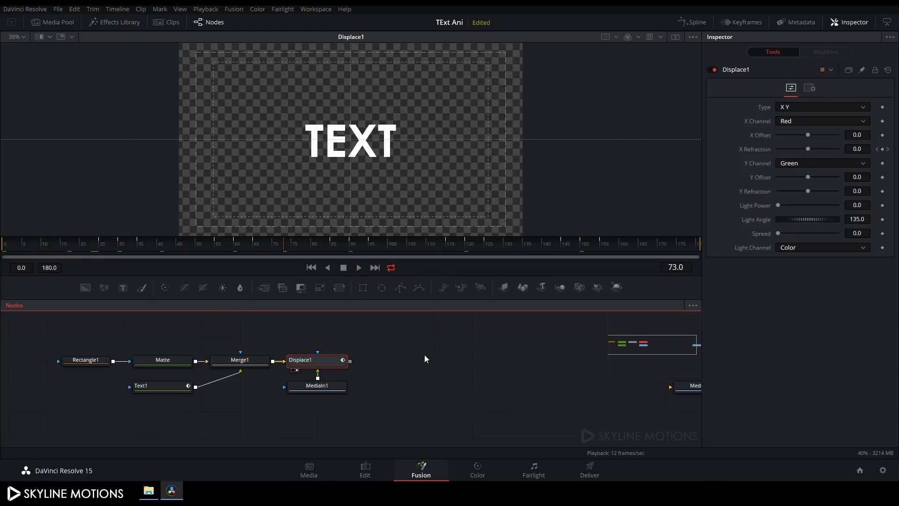
Step: Place MediaOut1 beside Displace1, connect Displace1's output to it and view the result
left_click_drag(502, 365, 452, 370)
left_click_drag(656, 396, 387, 370)
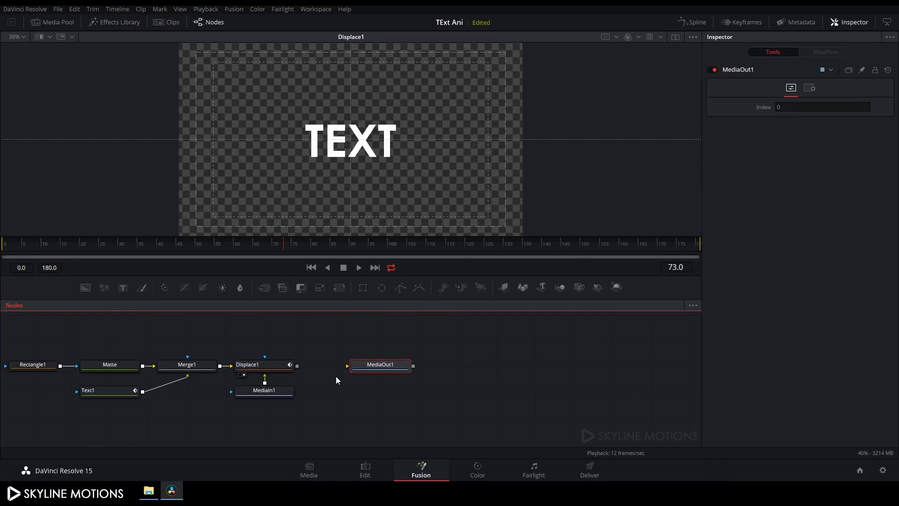
left_click_drag(347, 368, 266, 366)
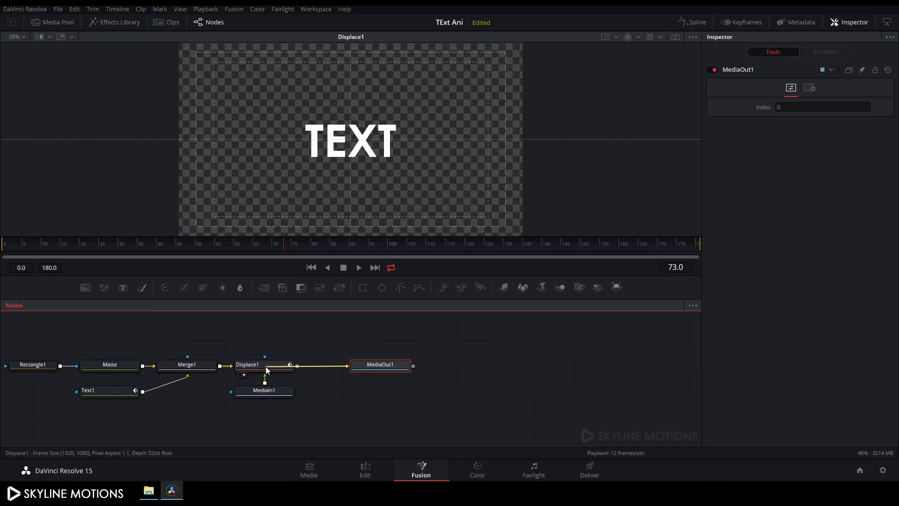
left_click_drag(372, 365, 370, 188)
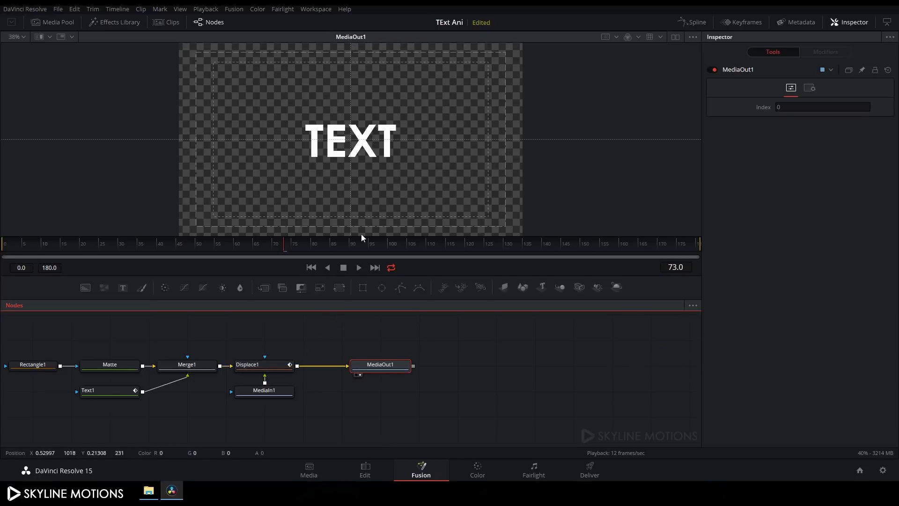
Step: On the Edit page, move the TEXT clip up onto track V2 and resize the track heights
left_click(365, 470)
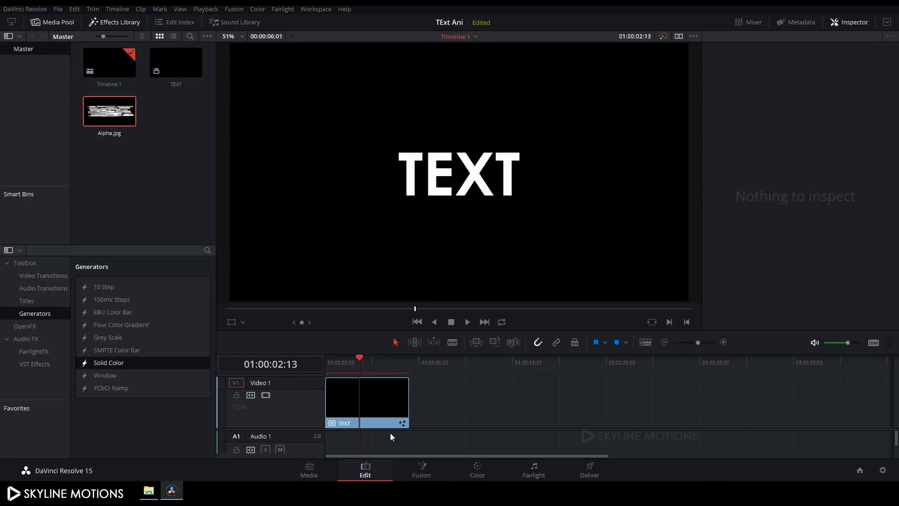
left_click_drag(361, 361, 368, 361)
left_click_drag(310, 379, 311, 405)
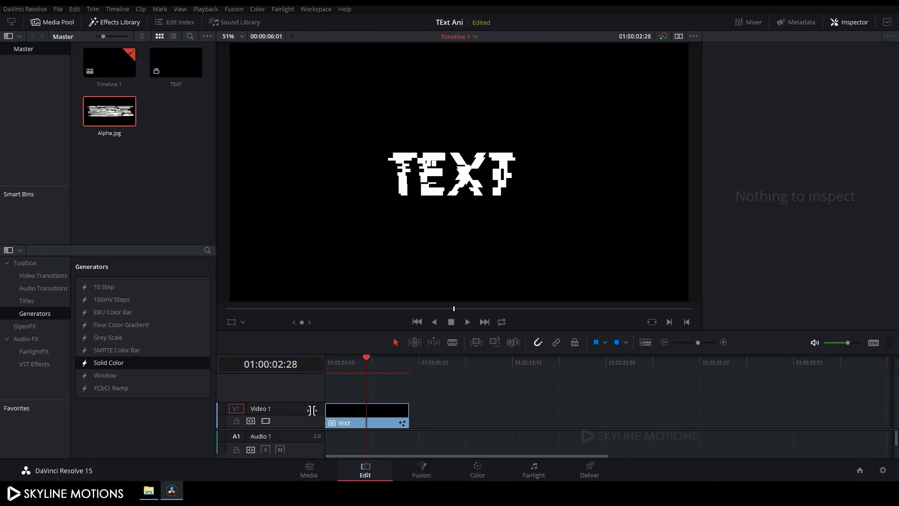
left_click_drag(347, 410, 380, 397)
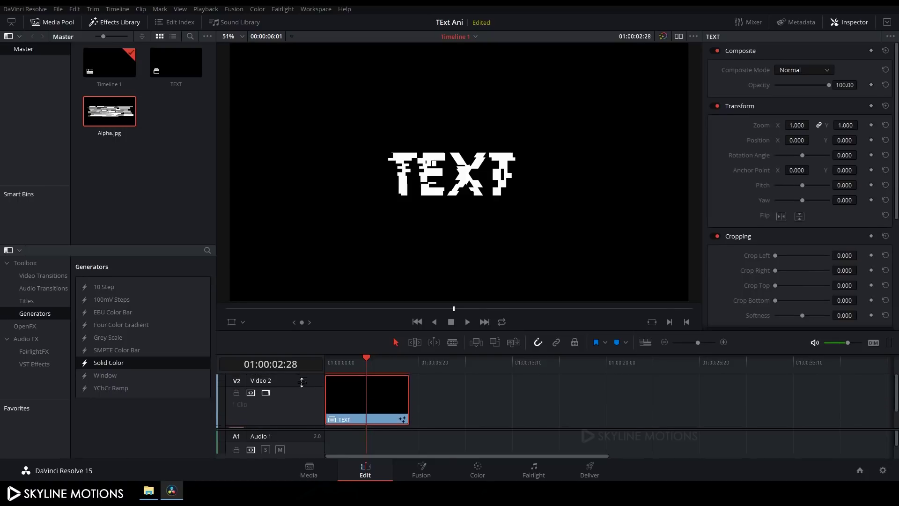
left_click_drag(302, 382, 303, 405)
left_click(396, 412)
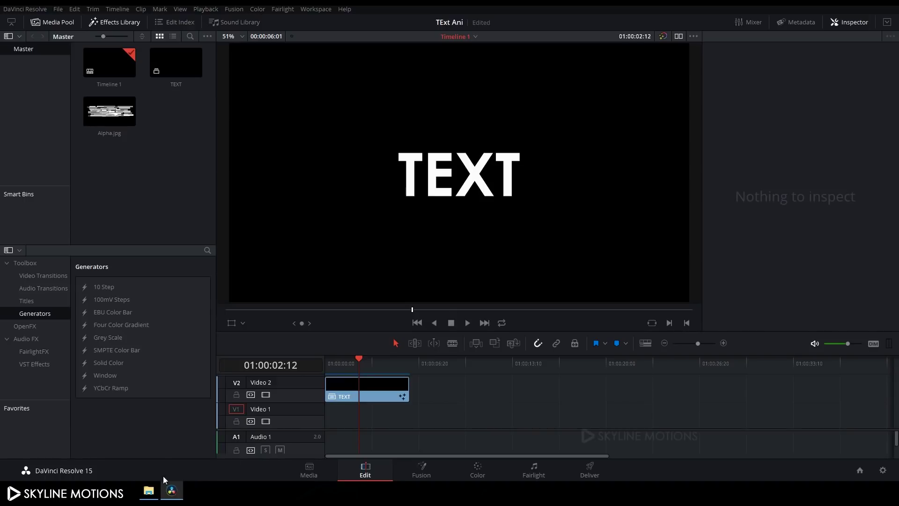
Step: Drag balloon-1373161_1920 from the Glitch Text folder onto Video 1 and trim it to the TEXT clip's length
left_click(149, 491)
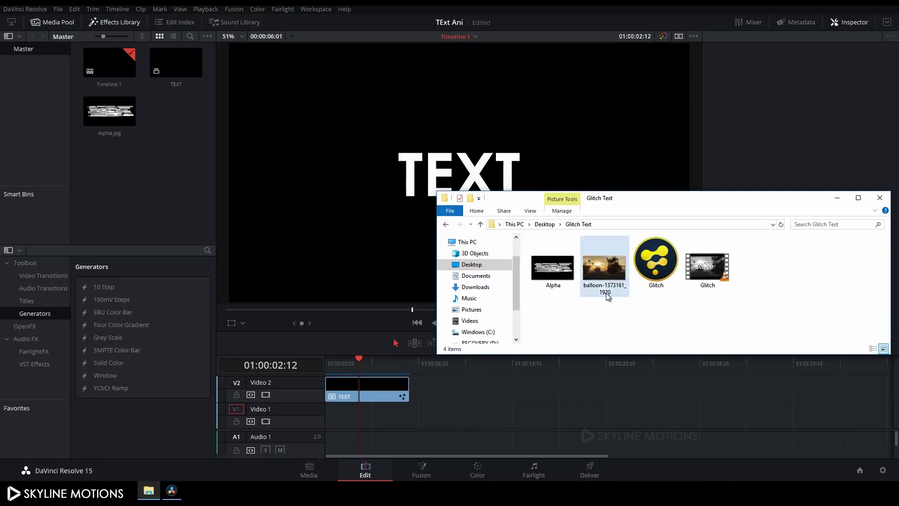
left_click(604, 278)
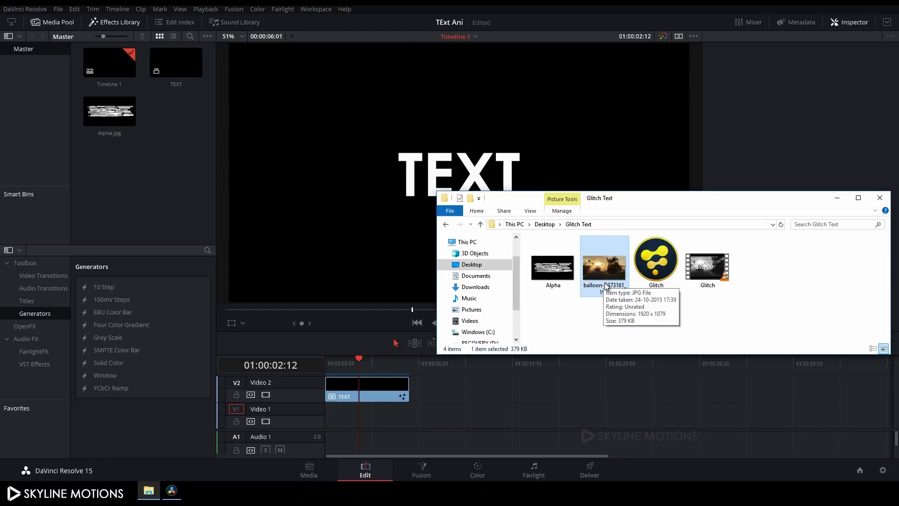
left_click_drag(601, 271, 327, 414)
left_click_drag(392, 415, 404, 416)
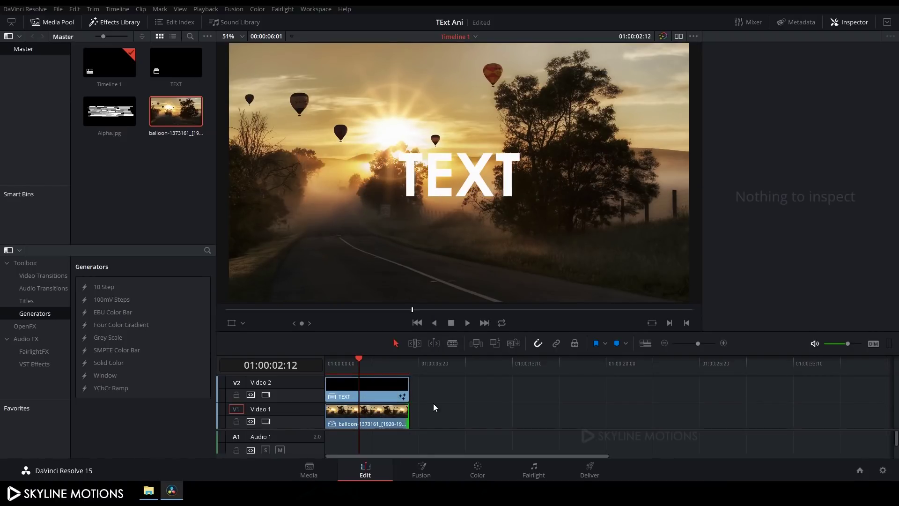
Step: Hide the Video 2 text track and open the balloon clip's Fusion composition
left_click(369, 417)
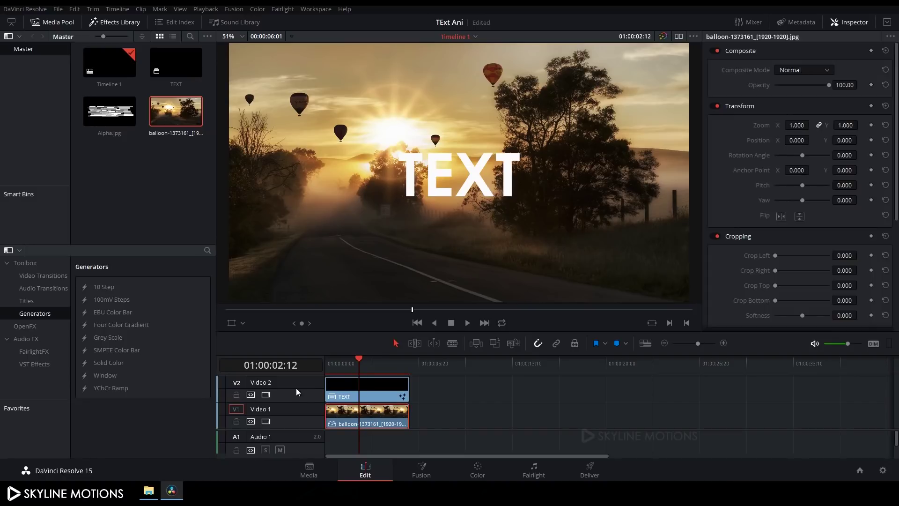
left_click(266, 394)
left_click(427, 471)
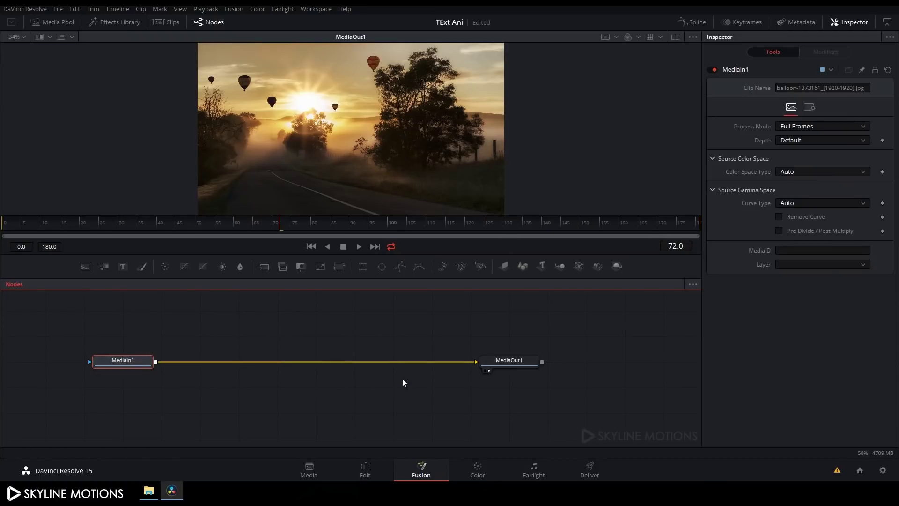
Step: Add a Color Corrector after the balloon image and set its Saturation to 0.0
key("shift+space")
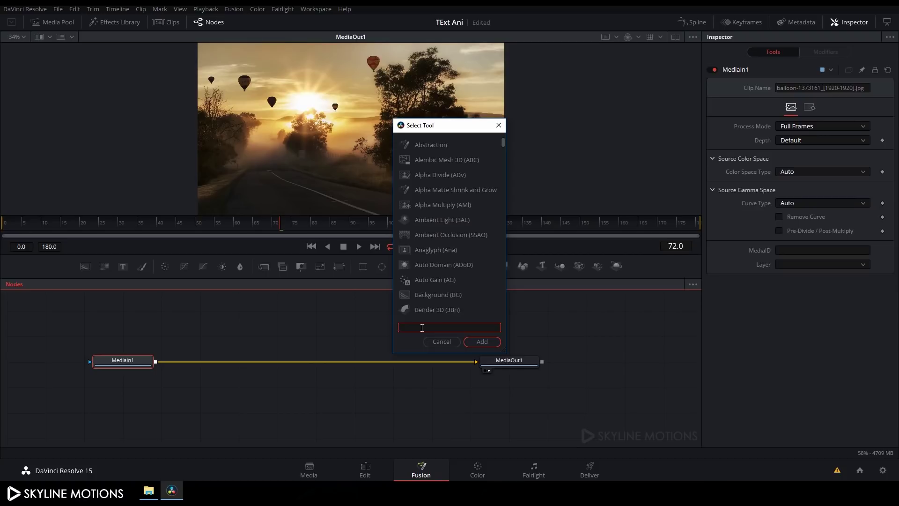
type("cc")
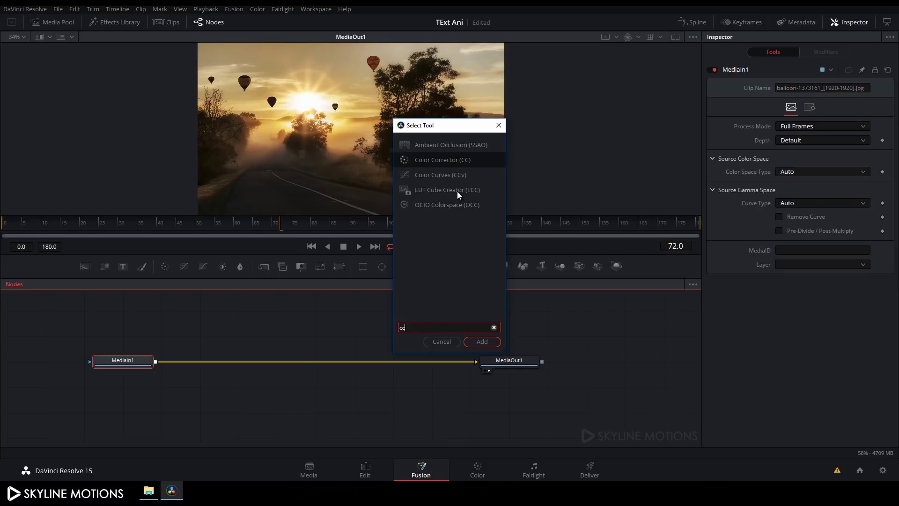
left_click(485, 340)
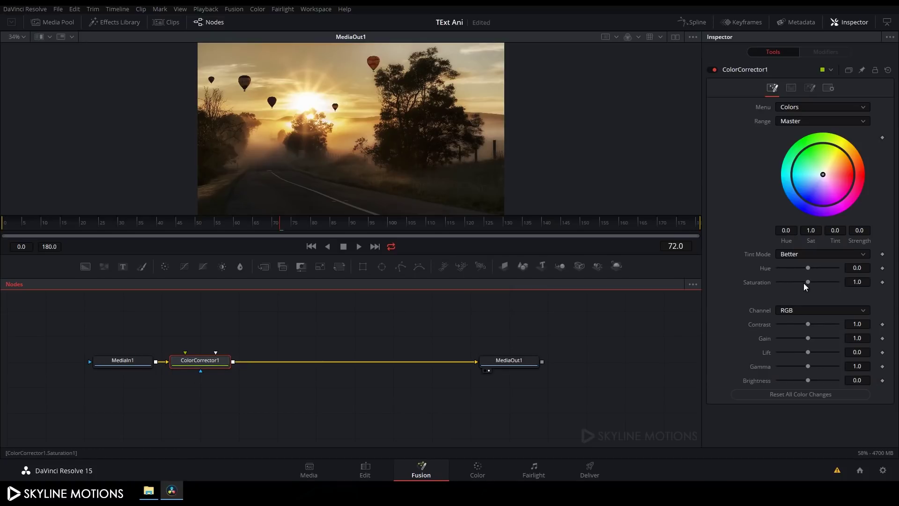
left_click_drag(810, 282, 772, 285)
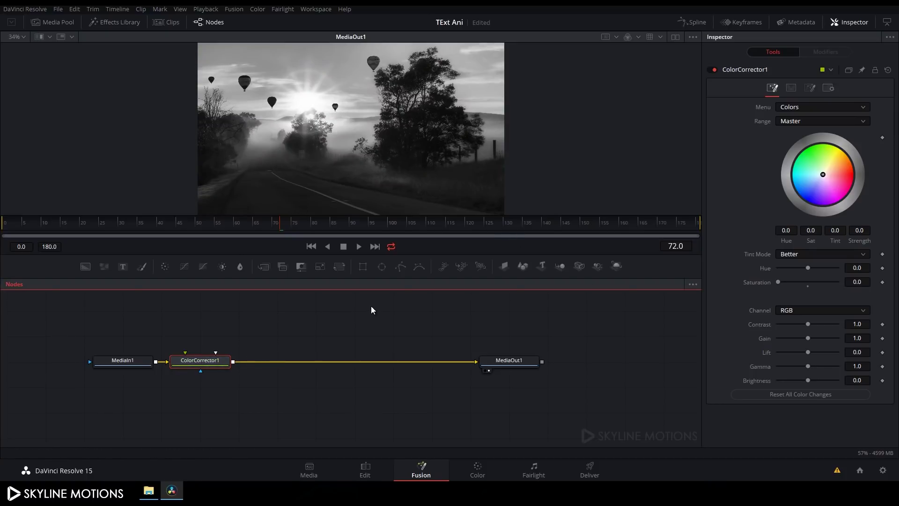
Step: Add a Transform node after ColorCorrector1 and keyframe its Size at 1.0 on frame 180
left_click(341, 267)
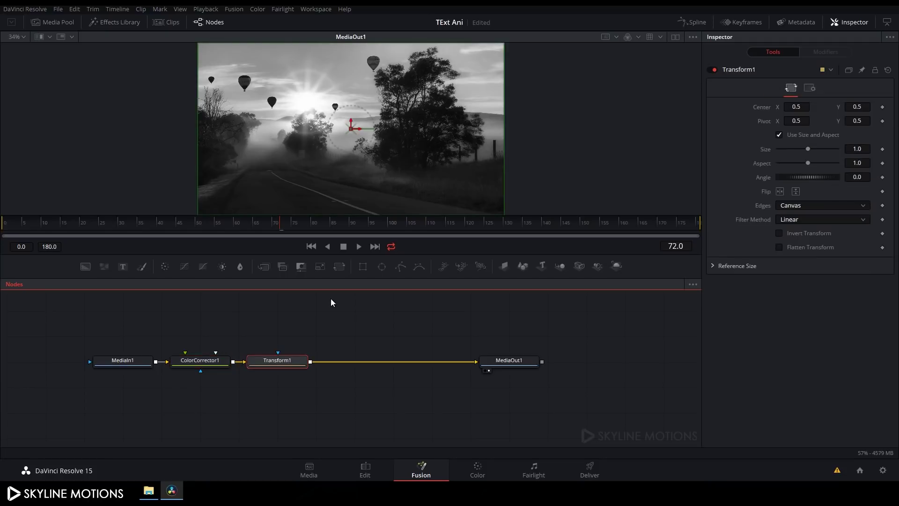
left_click(589, 222)
right_click(764, 150)
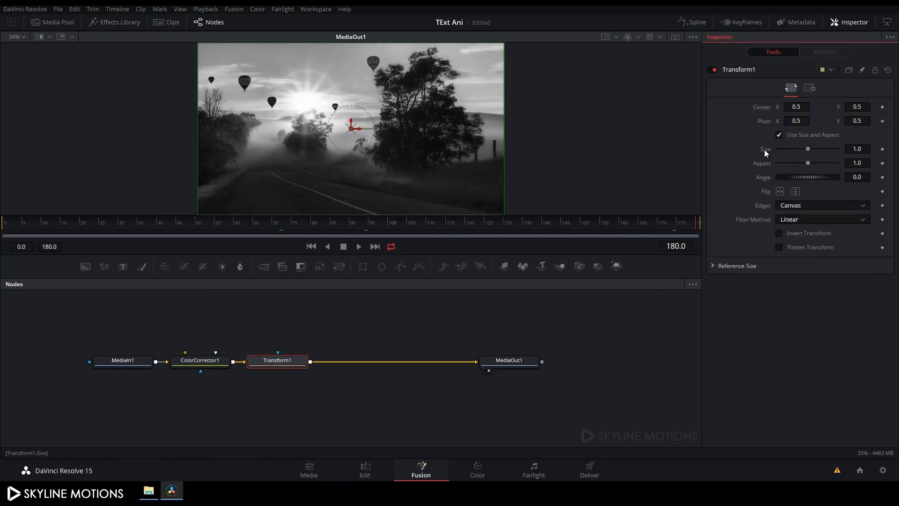
left_click(782, 158)
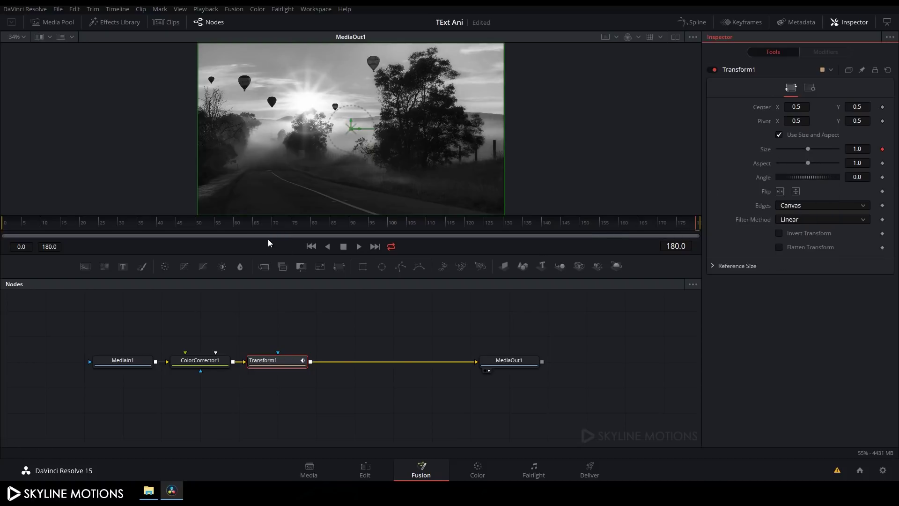
Step: Set Size to 1.2 on frame 0 and preview the zoom partway through the clip
left_click(6, 229)
left_click(4, 229)
left_click_drag(807, 149, 847, 149)
left_click(865, 149)
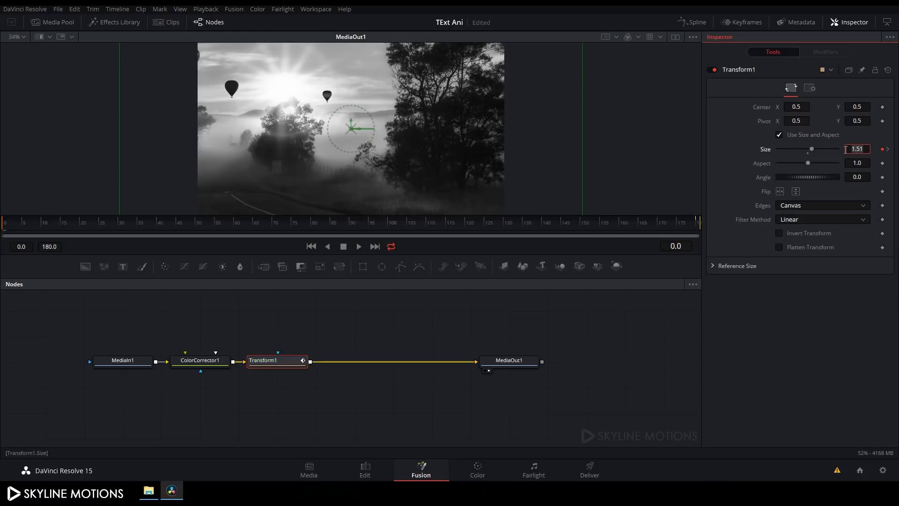
type("1.2")
key("Tab")
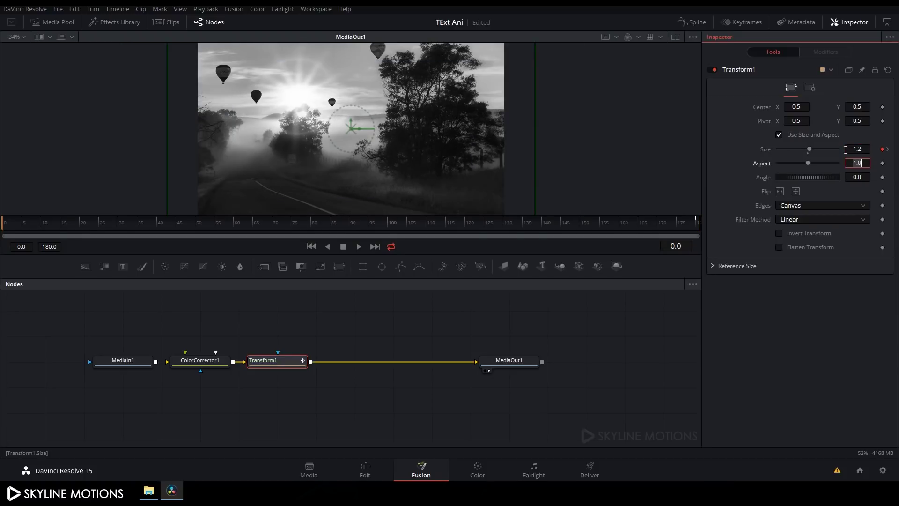
left_click_drag(118, 223, 474, 219)
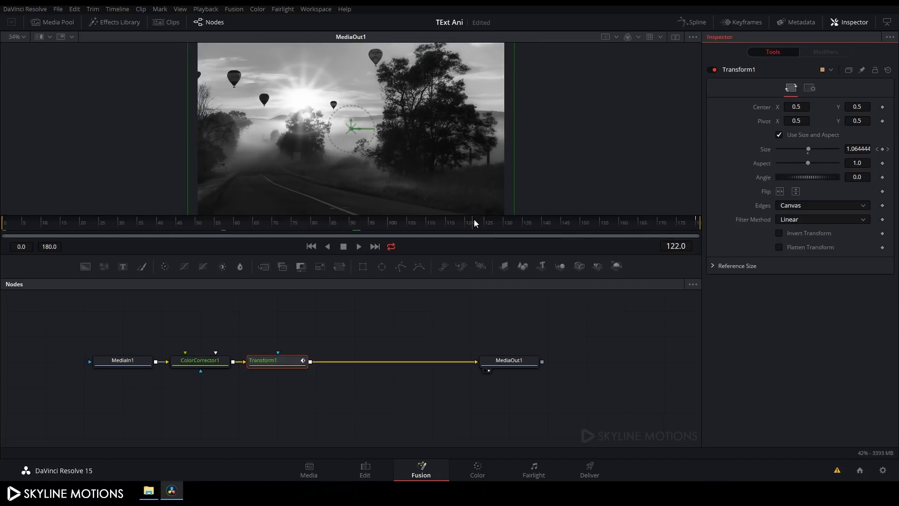
Step: On the Edit page, re-enable the V2 text track and preview the glitch text
left_click(372, 466)
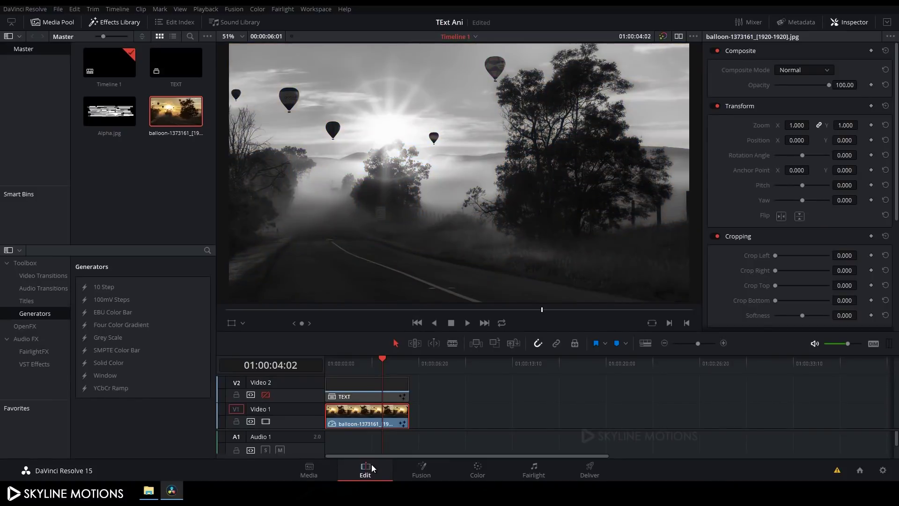
left_click(266, 394)
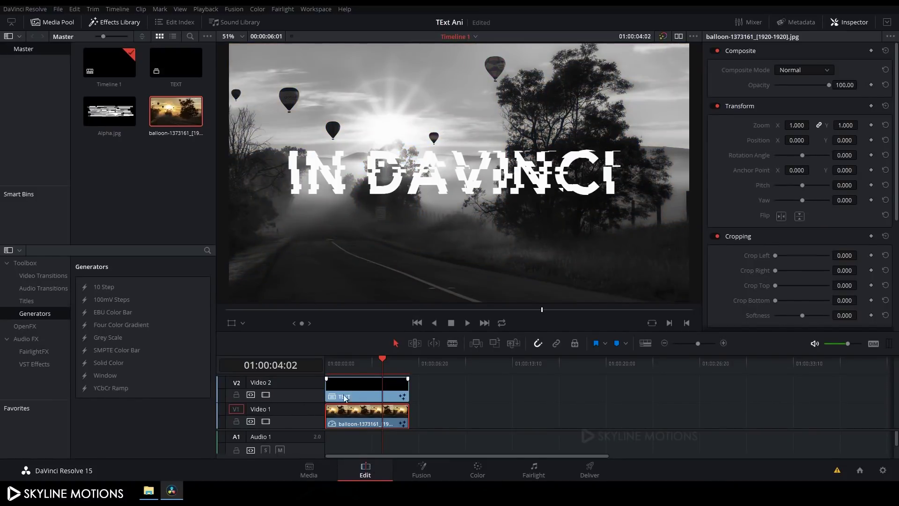
mouse_move(364, 361)
left_mouse_down()
mouse_move(327, 360)
mouse_move(380, 363)
left_mouse_up()
Step: Place a Solid Color generator on a new track above TEXT, trimmed to end with it
left_click_drag(414, 331, 412, 302)
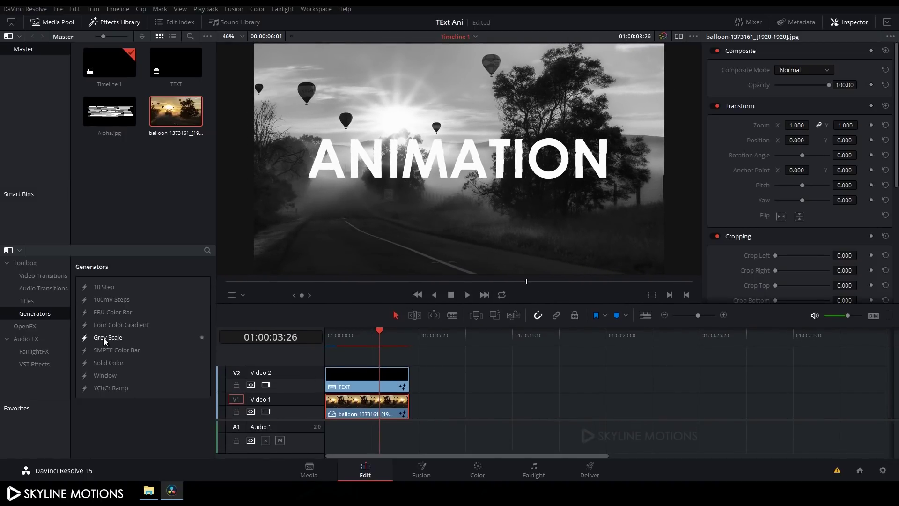
left_click_drag(105, 361, 322, 356)
left_click_drag(395, 359, 399, 359)
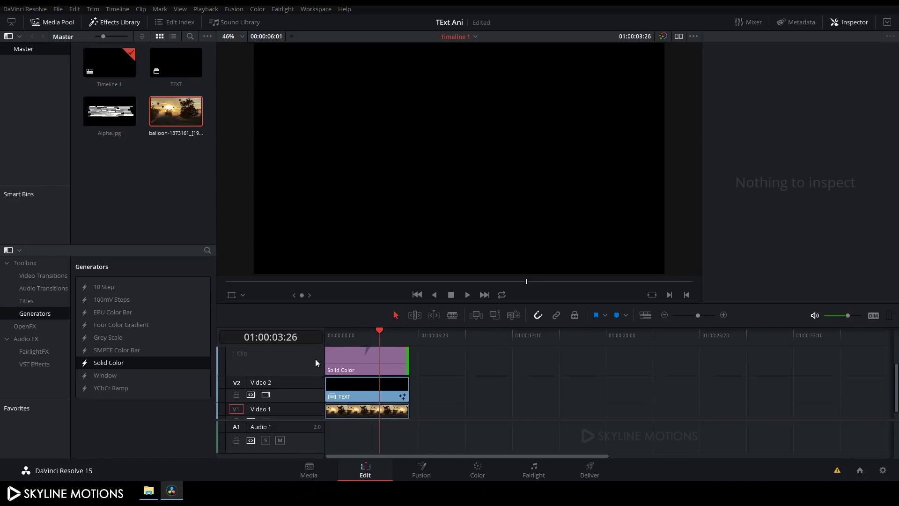
Step: Convert the Solid Color clip on V3 into a new compound clip named 'Black'
scroll(316, 362, "up", 1)
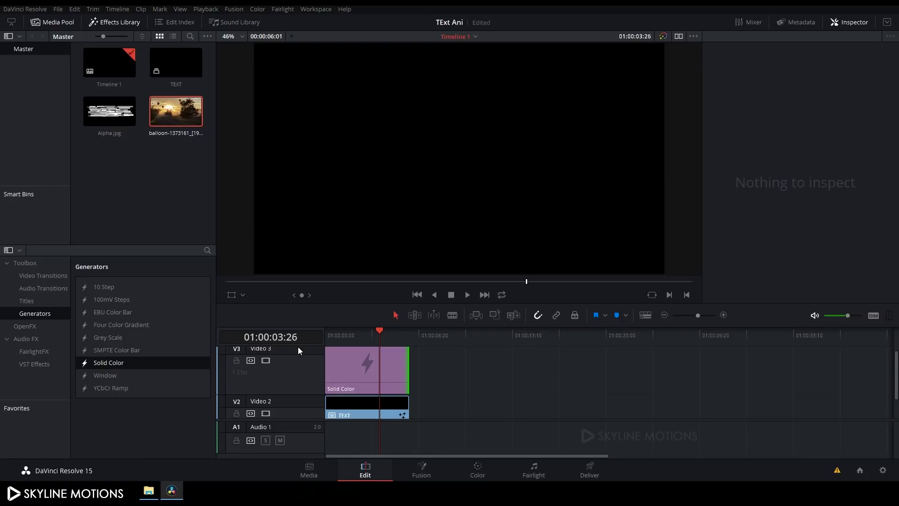
scroll(301, 367, "up", 1)
scroll(300, 347, "down", 2)
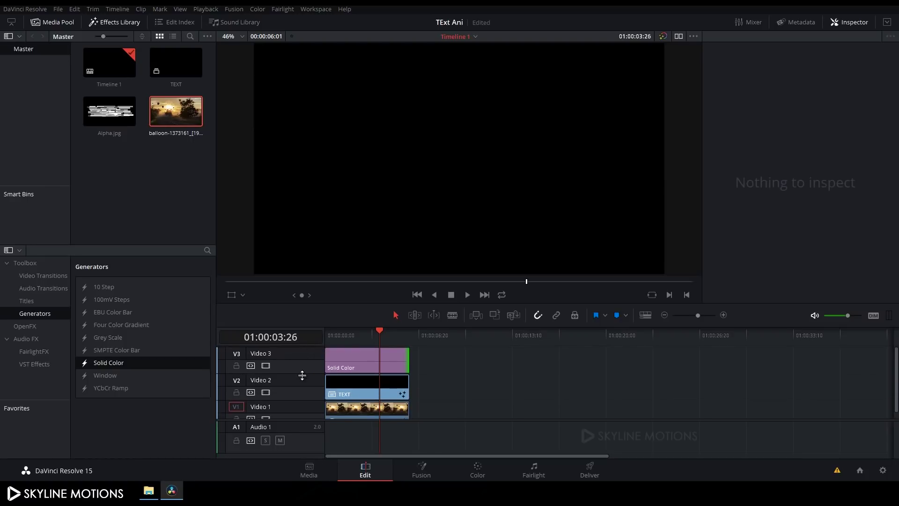
left_click(350, 362)
right_click(359, 362)
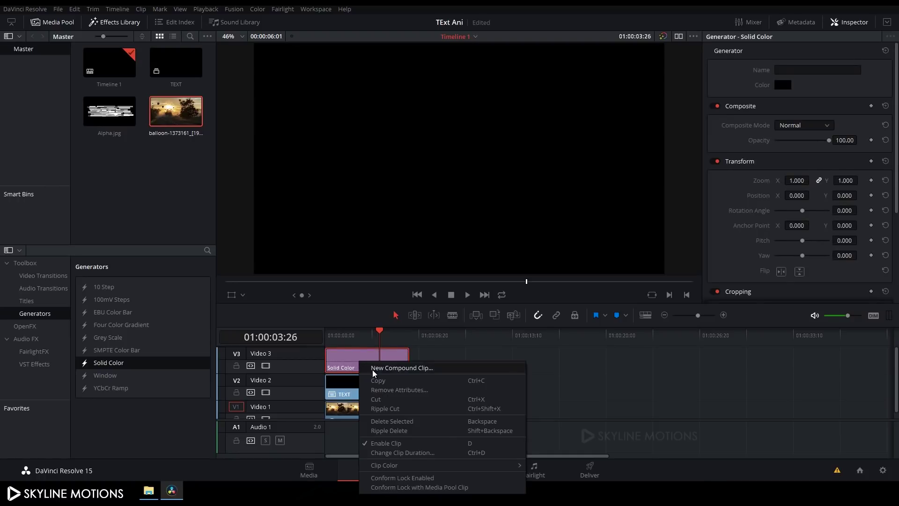
left_click(374, 368)
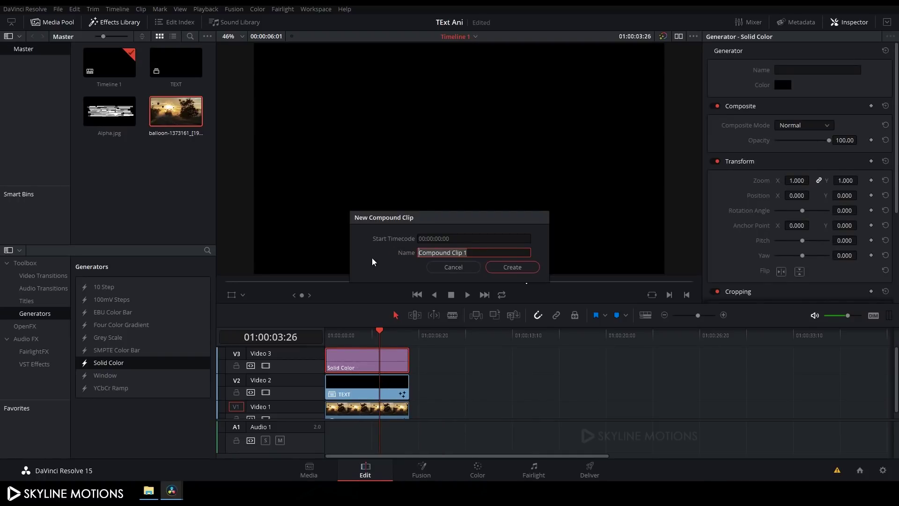
type("Black")
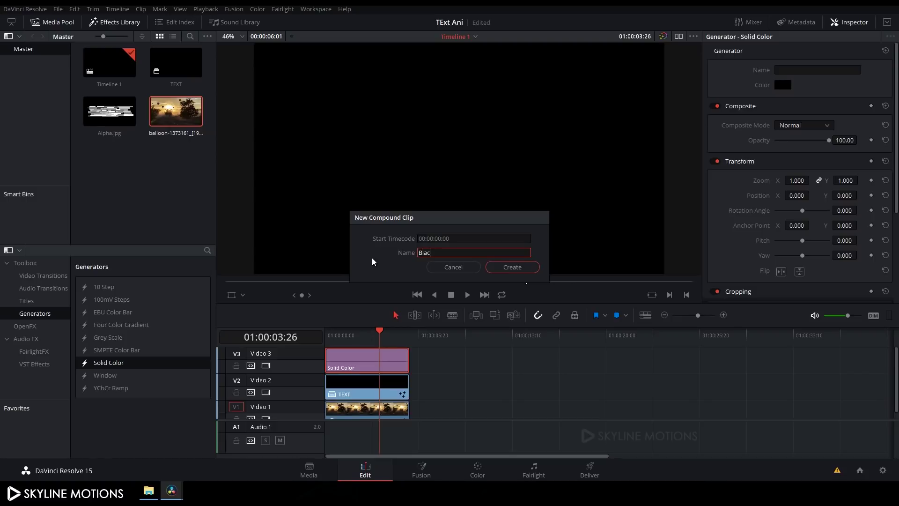
left_click(517, 268)
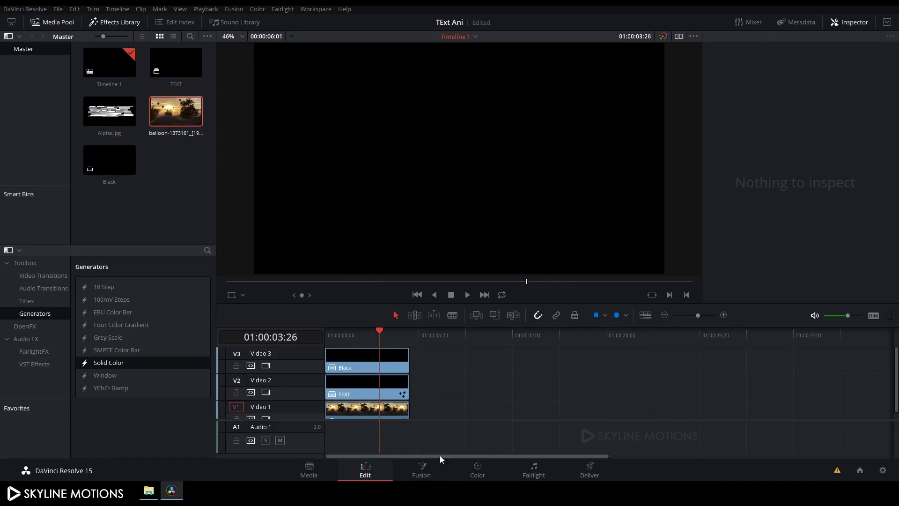
Step: In Fusion, give the Black clip an inverted, enlarged Rectangle mask for letterbox bars
left_click(419, 474)
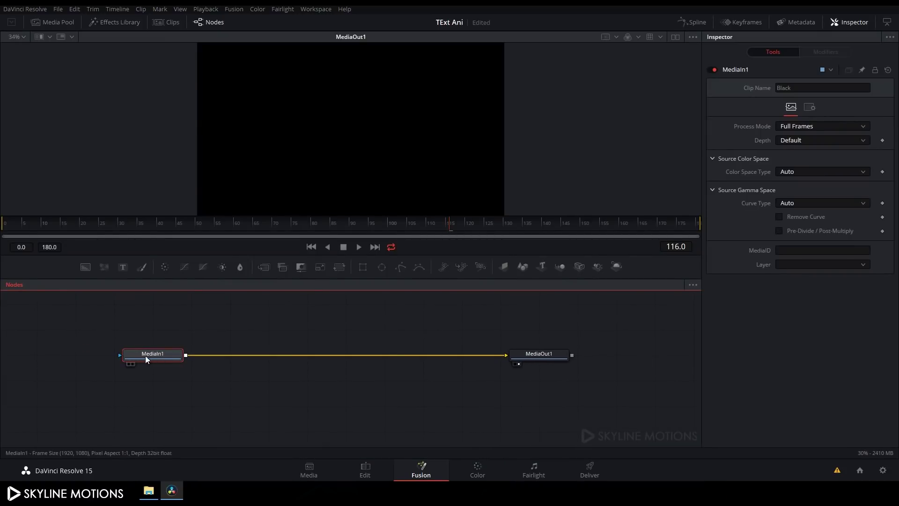
left_click(364, 266)
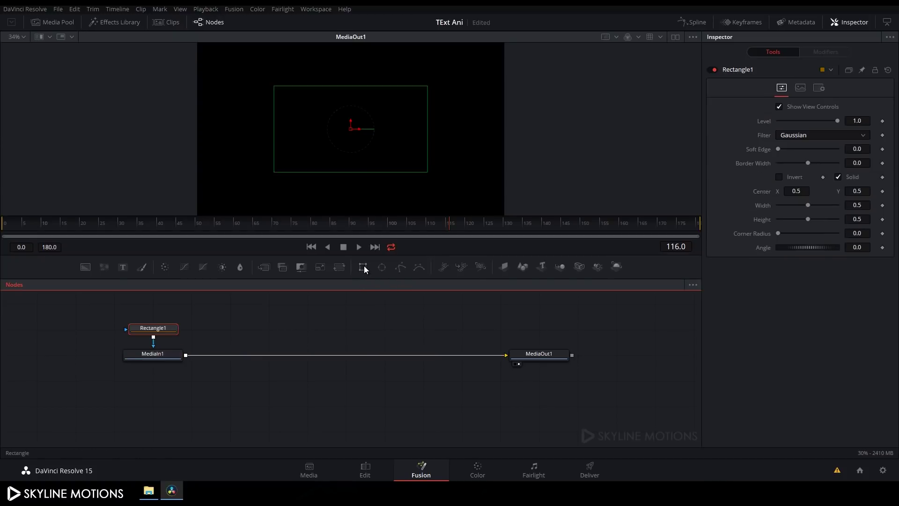
left_click_drag(426, 140, 505, 142)
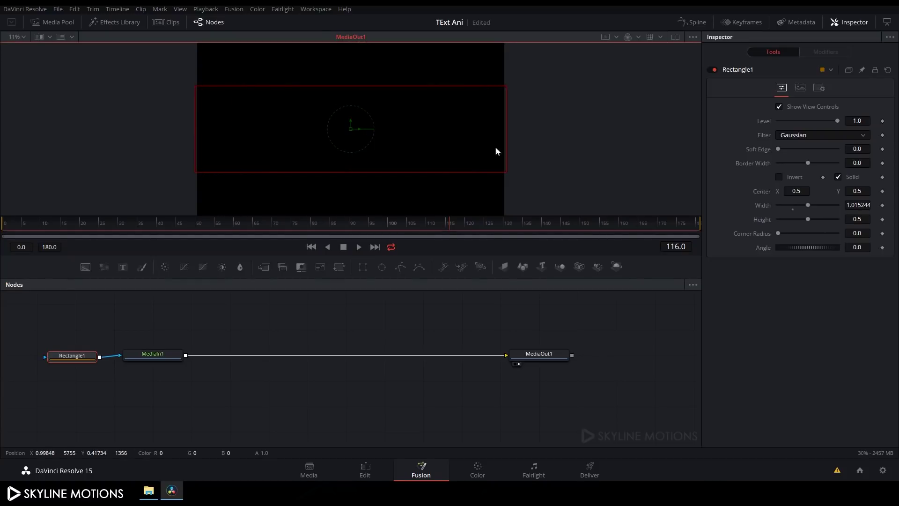
left_click_drag(387, 171, 341, 198)
left_click(780, 177)
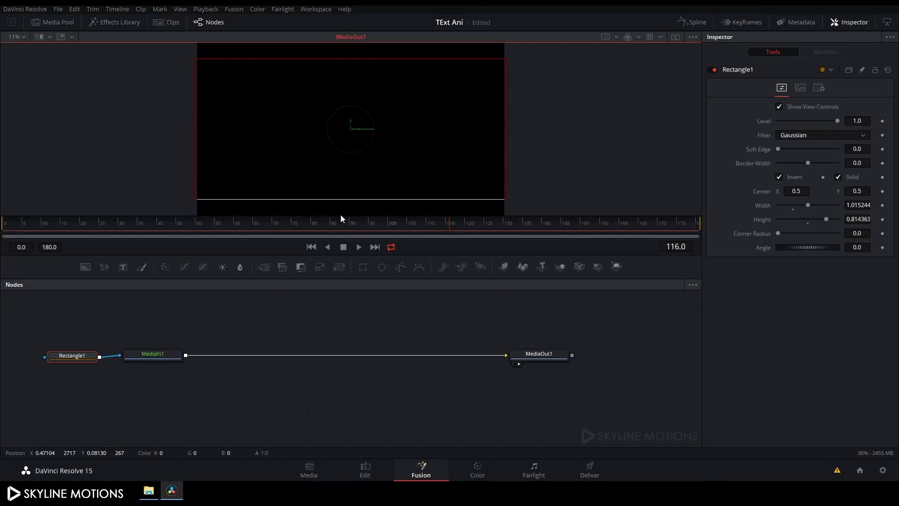
left_click(364, 468)
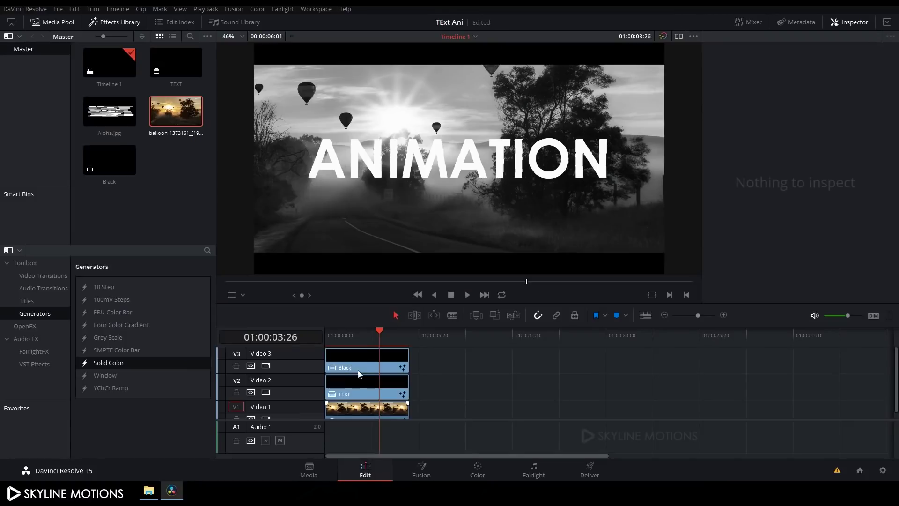
left_click_drag(361, 331, 328, 335)
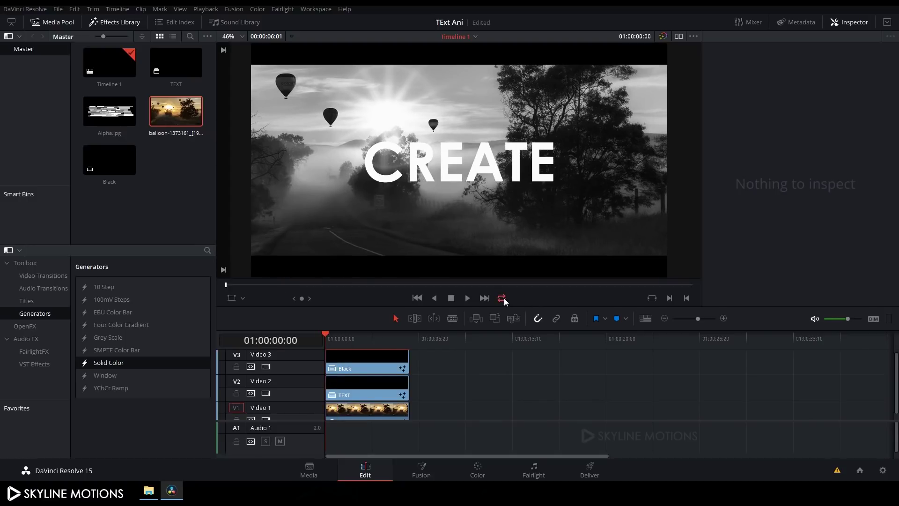
left_click(468, 299)
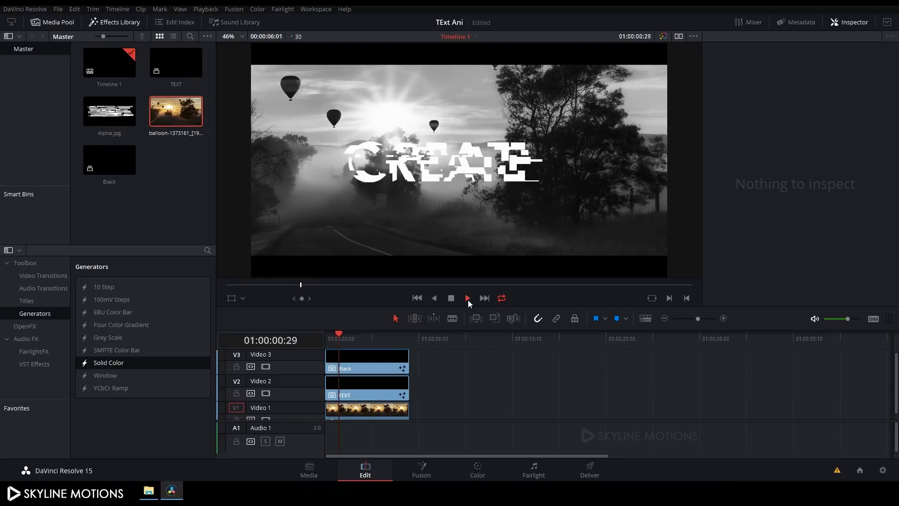